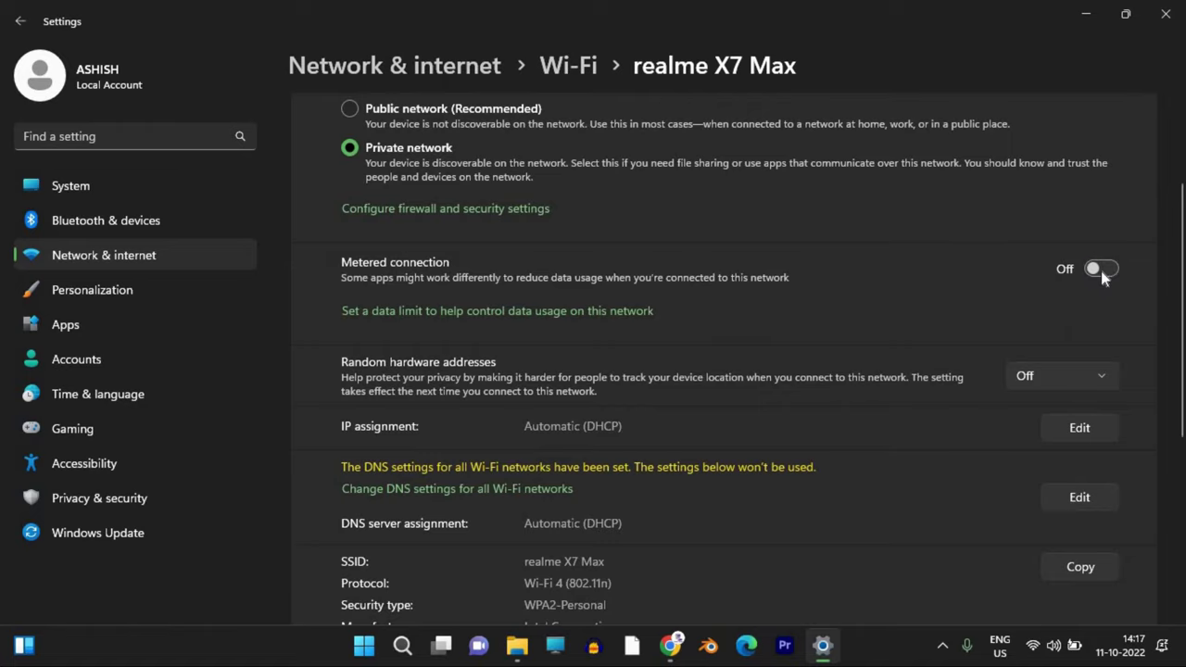
# Close the current Settings window, reopen Settings and bring up the list of apps that start automatically at sign-in.
pyautogui.hotkey('alt', 'F4')
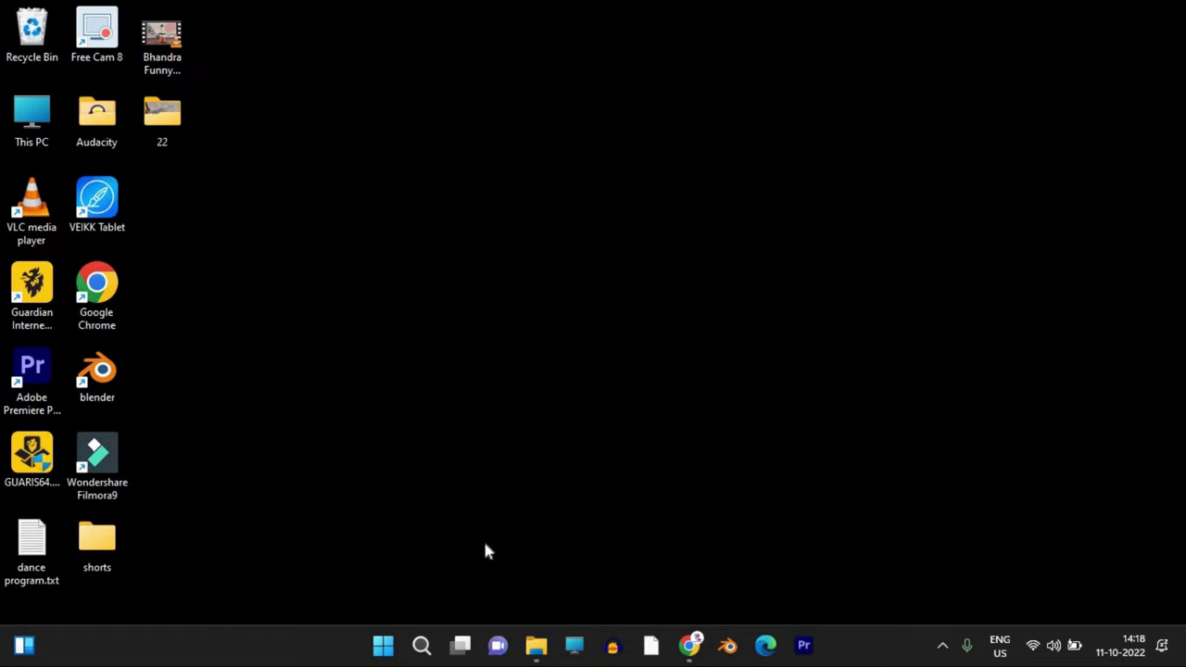
pyautogui.moveTo(422, 646)
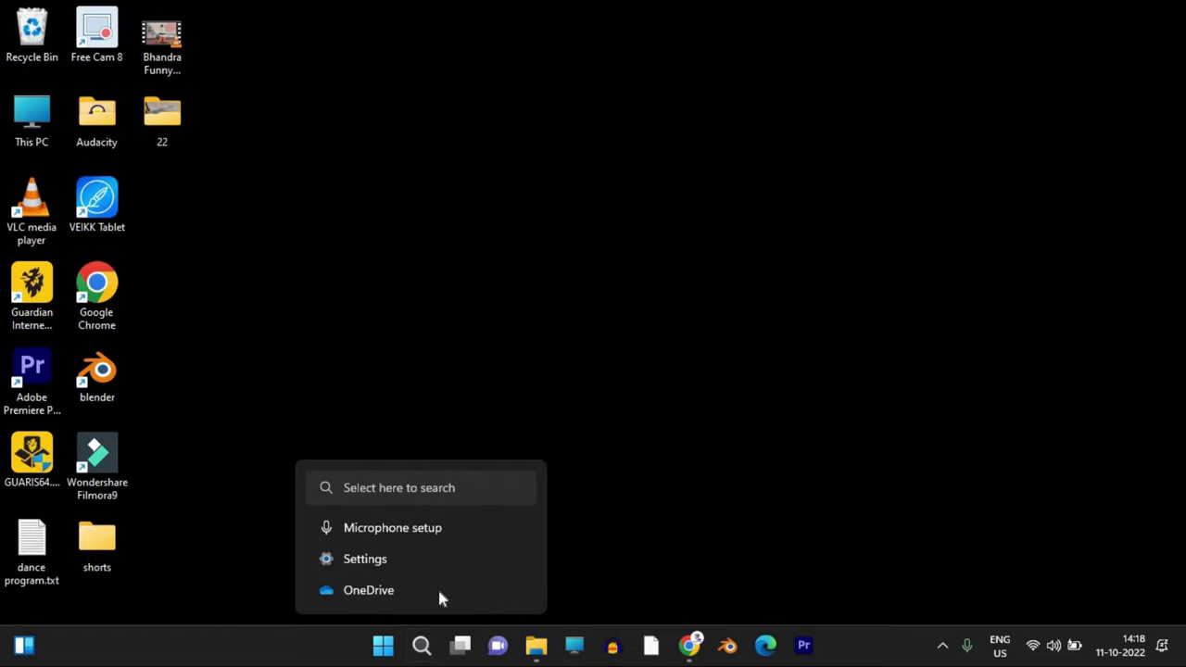
pyautogui.press('super+i')
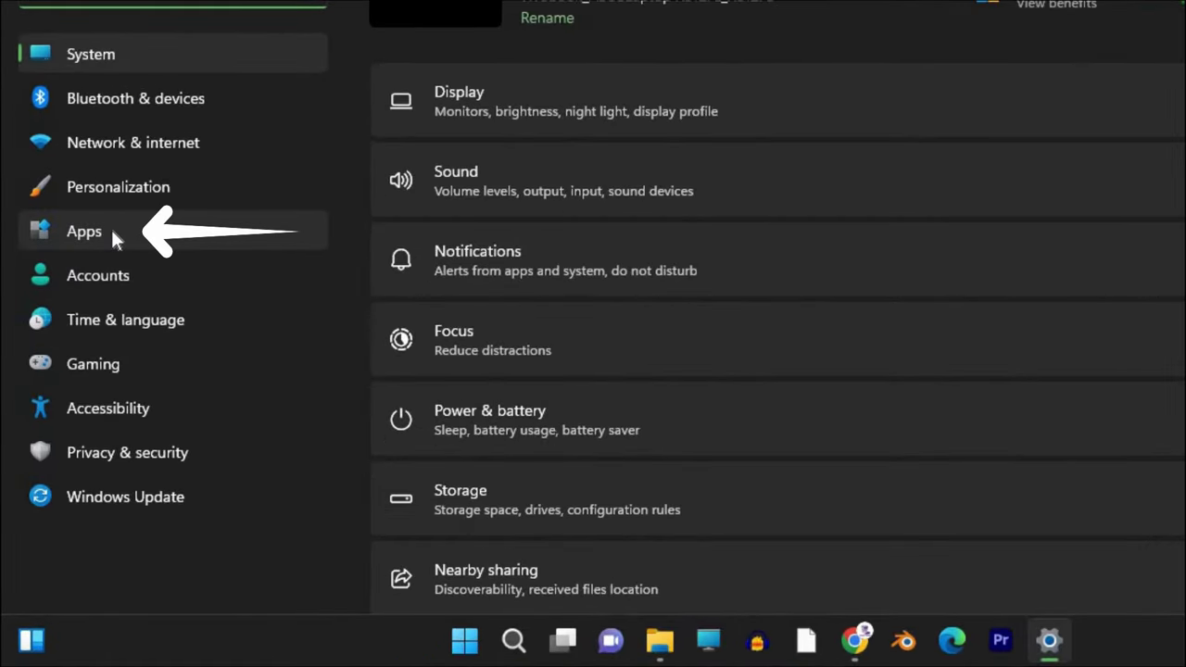
pyautogui.click(110, 229)
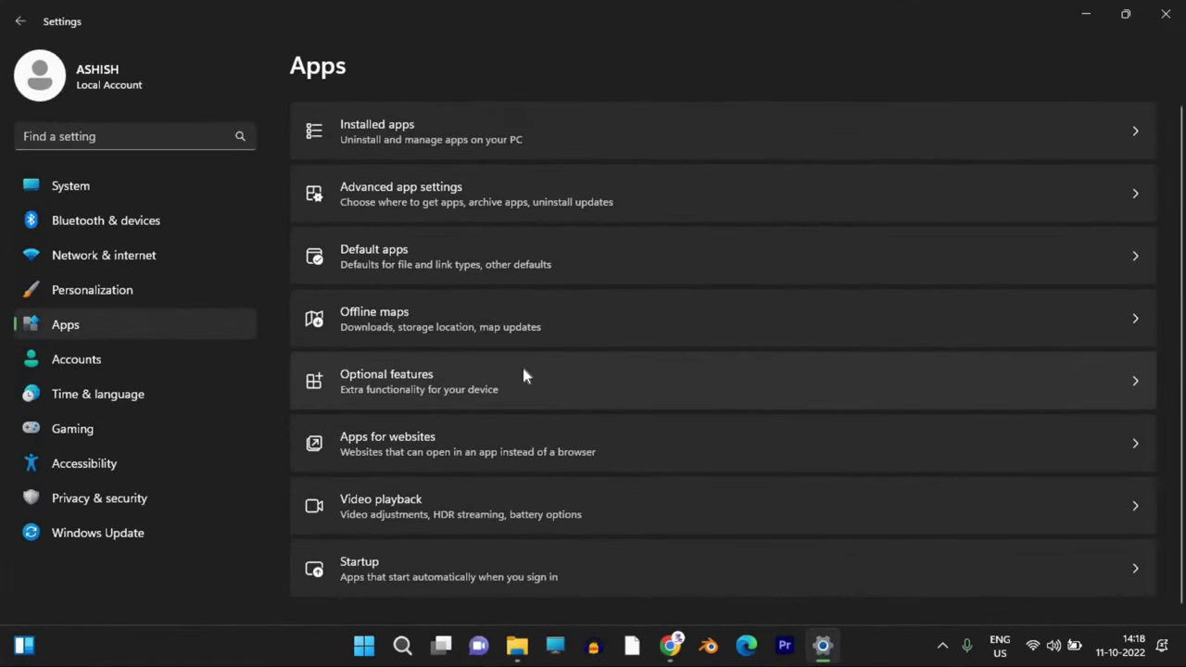
pyautogui.scroll(-1, 373, 565)
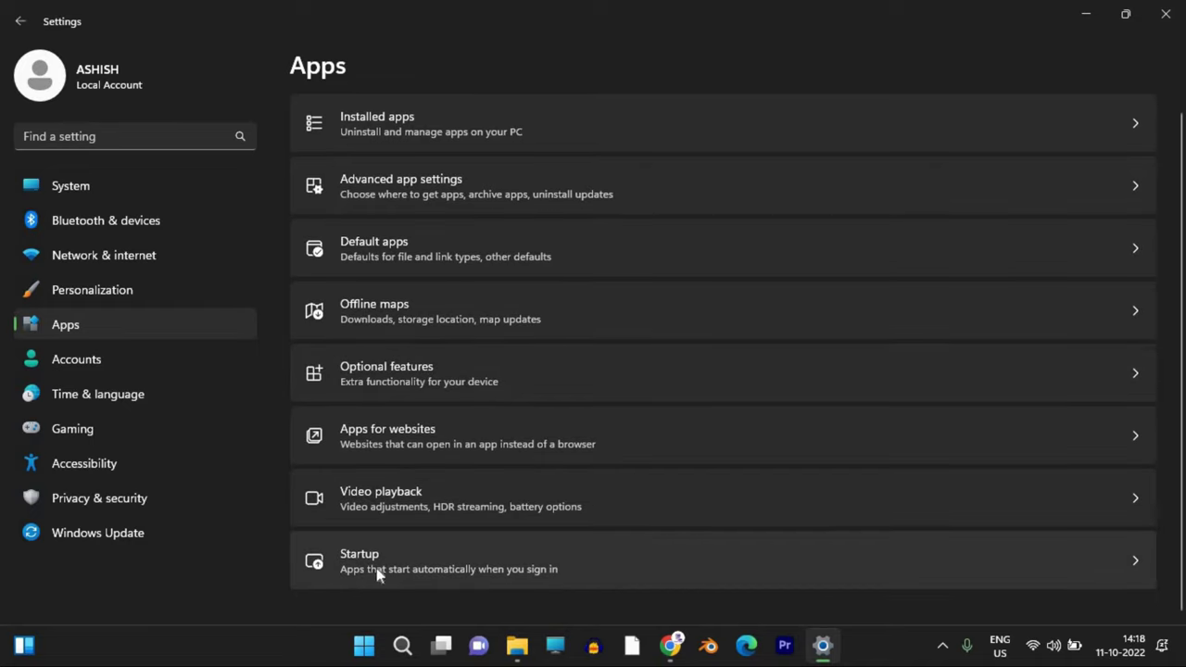
pyautogui.click(456, 549)
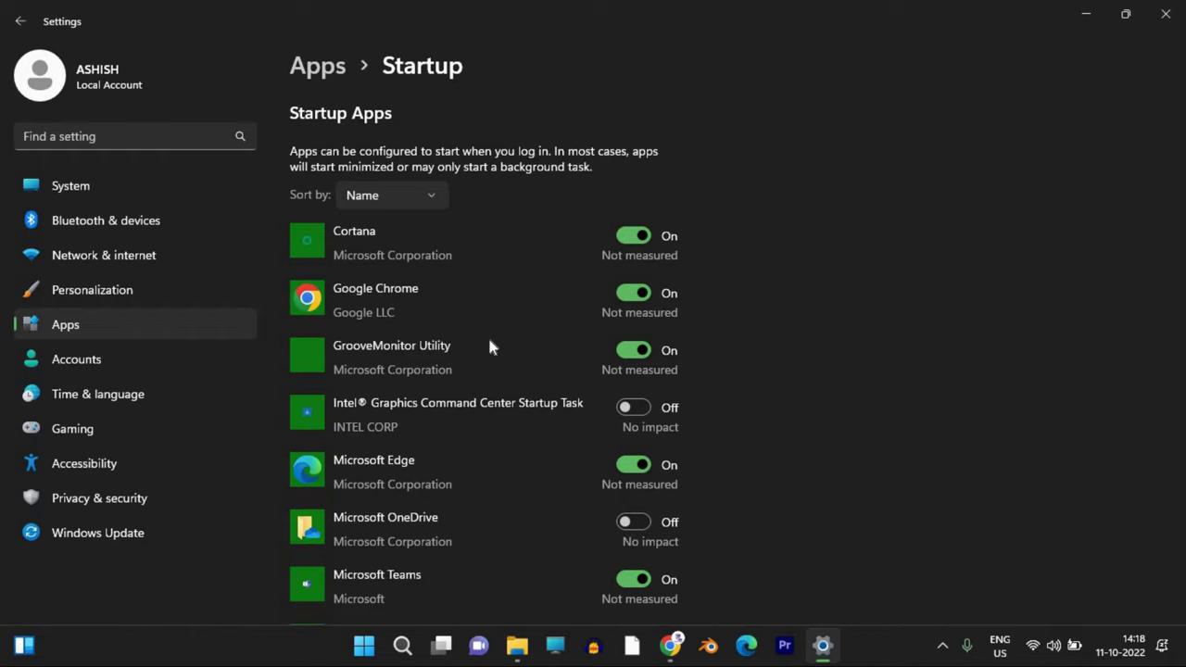
# Sort the startup apps by Startup impact and look through the list.
pyautogui.scroll(-1, 487, 335)
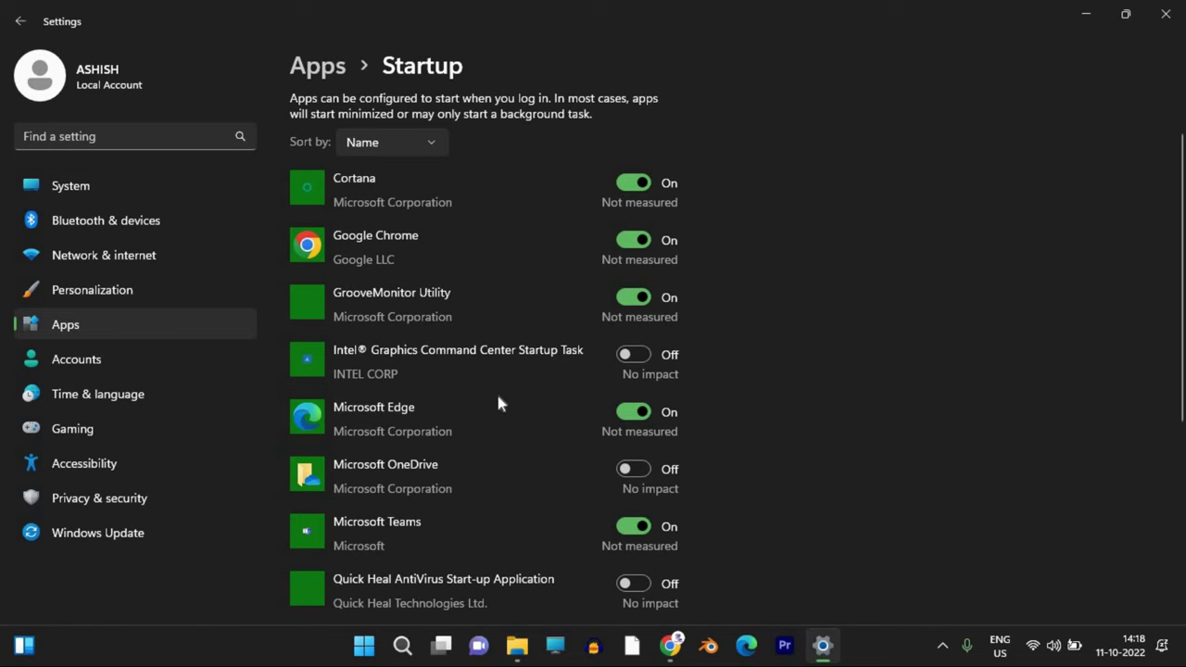
pyautogui.scroll(1, 384, 194)
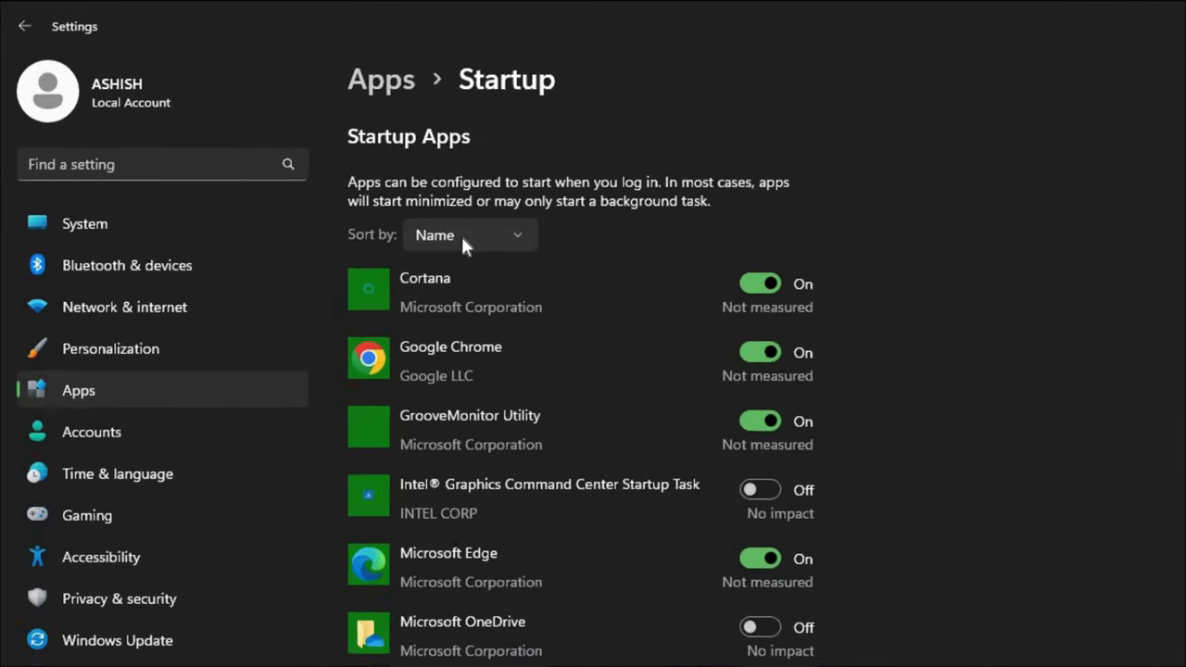
pyautogui.click(463, 237)
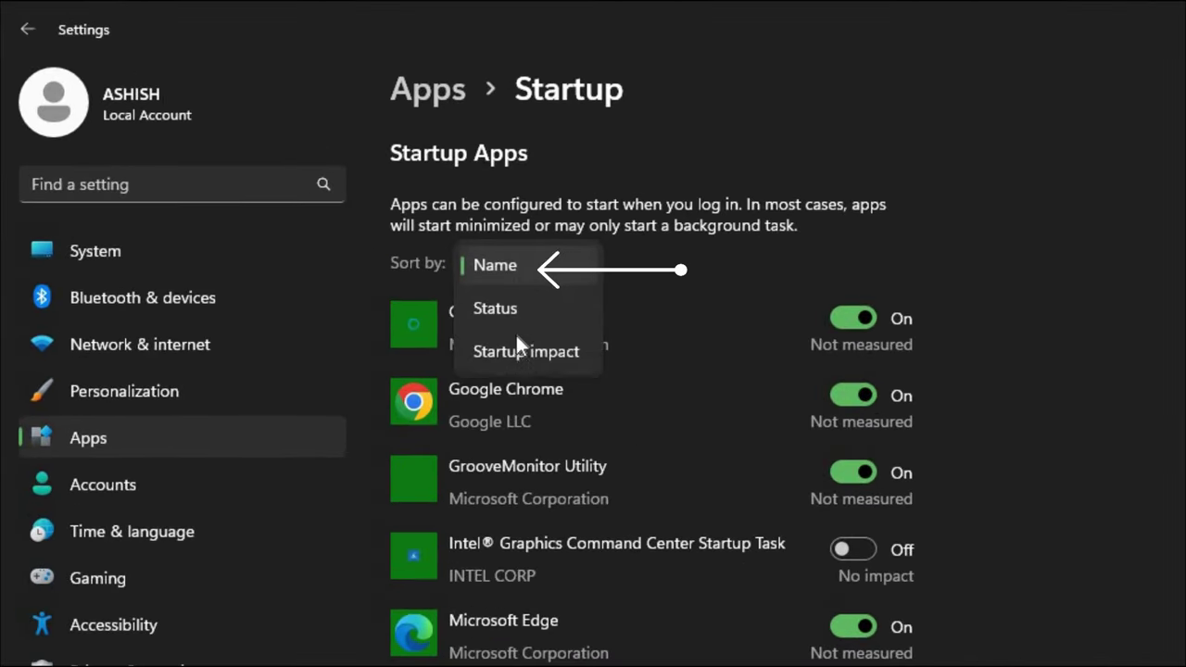
pyautogui.click(516, 351)
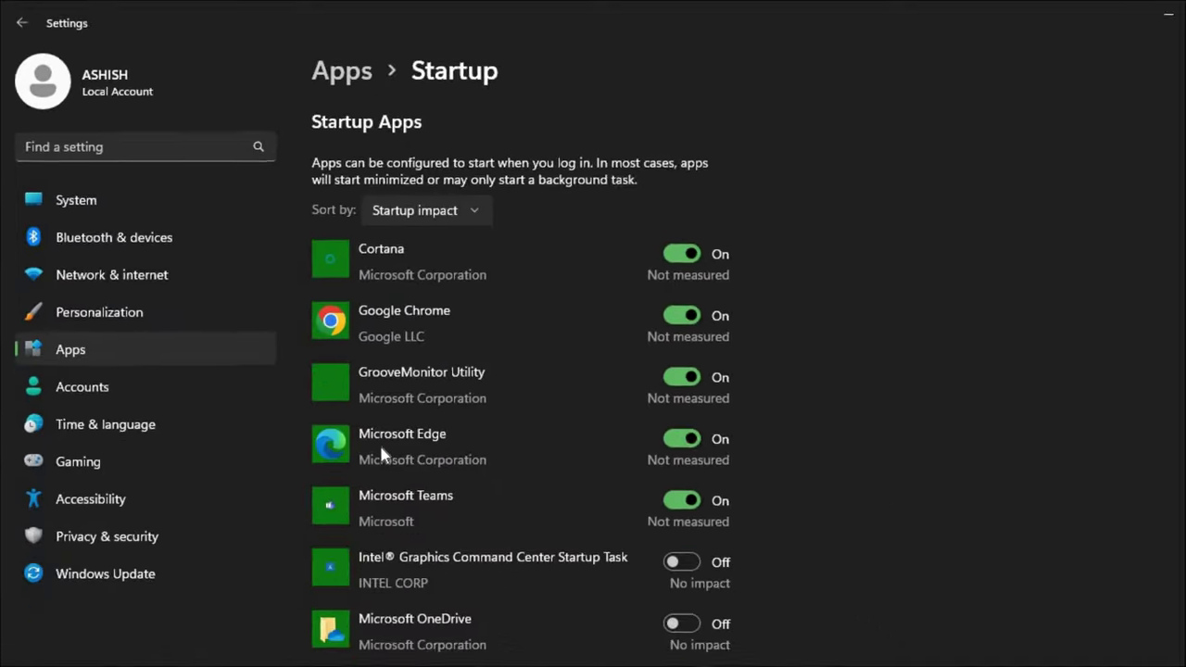
pyautogui.scroll(-1, 540, 454)
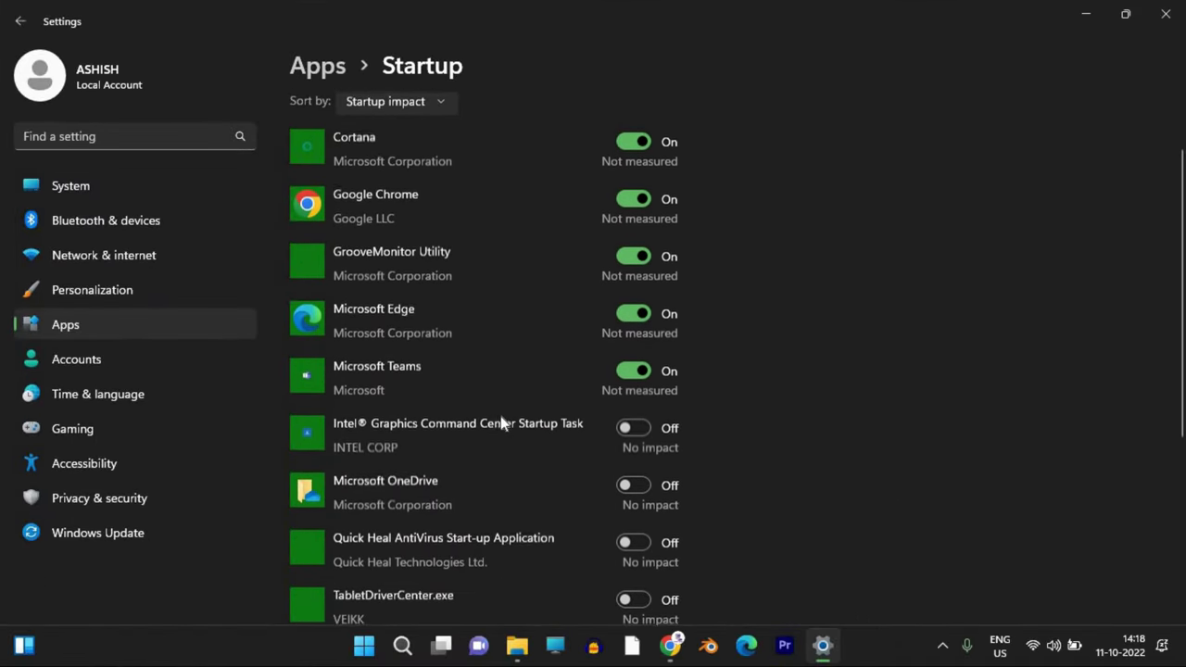
pyautogui.scroll(1, 501, 408)
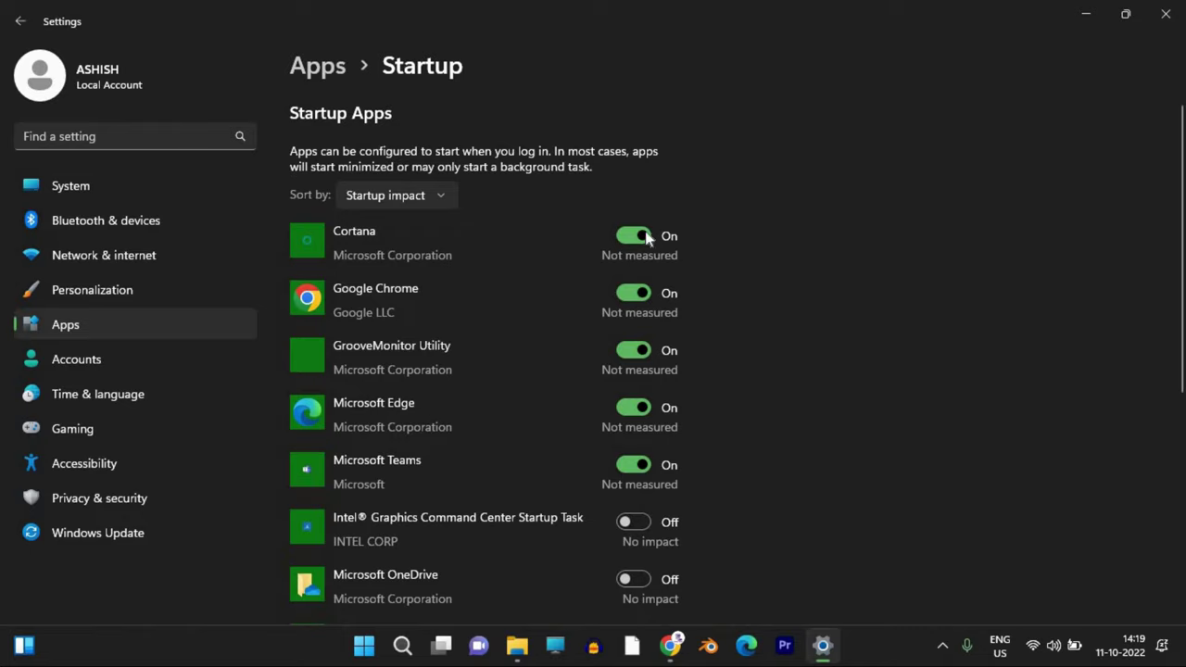
# Turn off automatic startup for Cortana, GrooveMonitor Utility, Microsoft Edge and Microsoft Teams, keeping Google Chrome enabled.
pyautogui.click(634, 293)
pyautogui.click(633, 350)
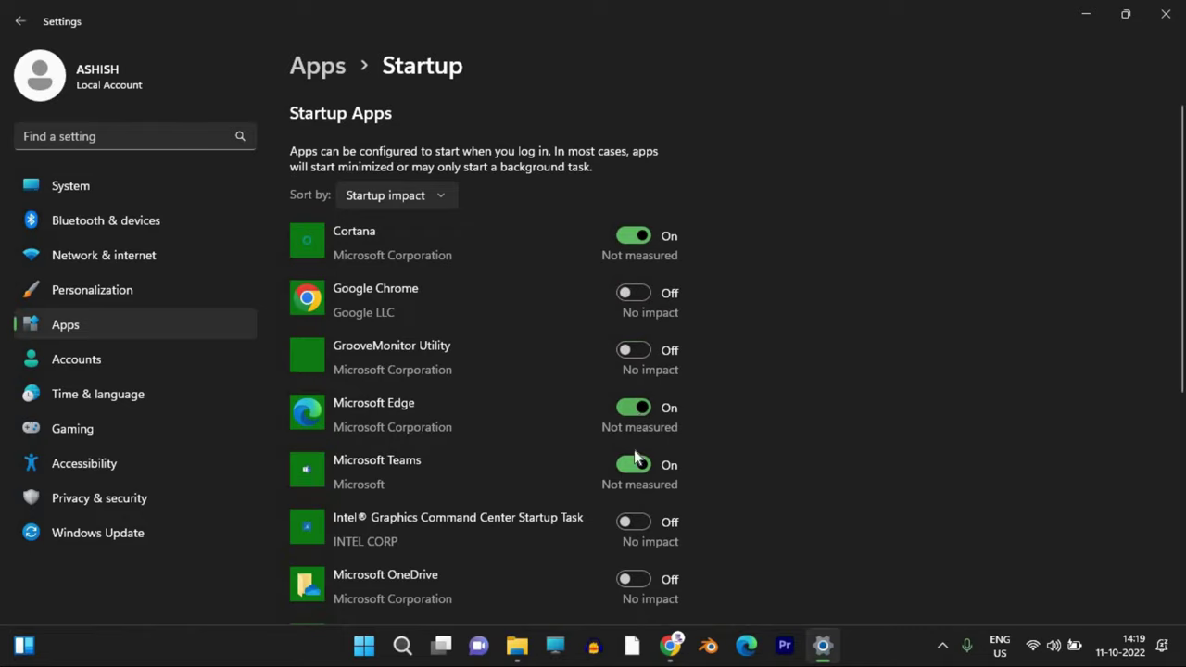
pyautogui.click(634, 408)
pyautogui.click(633, 463)
pyautogui.click(634, 235)
pyautogui.click(634, 292)
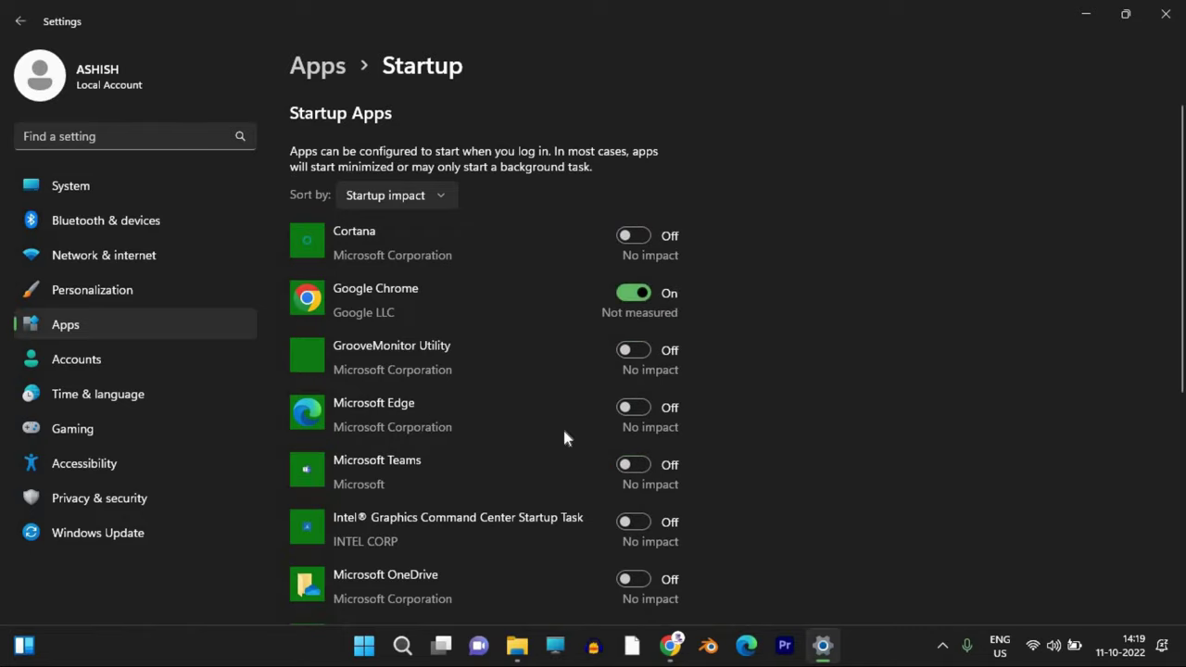
pyautogui.scroll(-4, 564, 433)
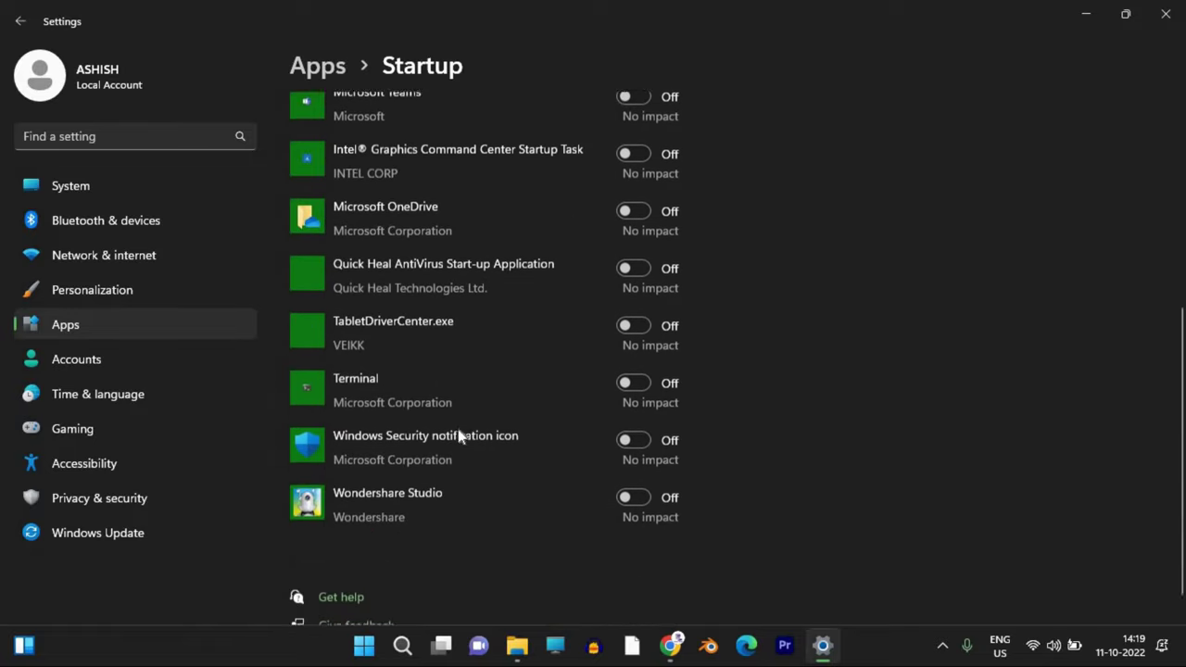
pyautogui.scroll(-1, 458, 435)
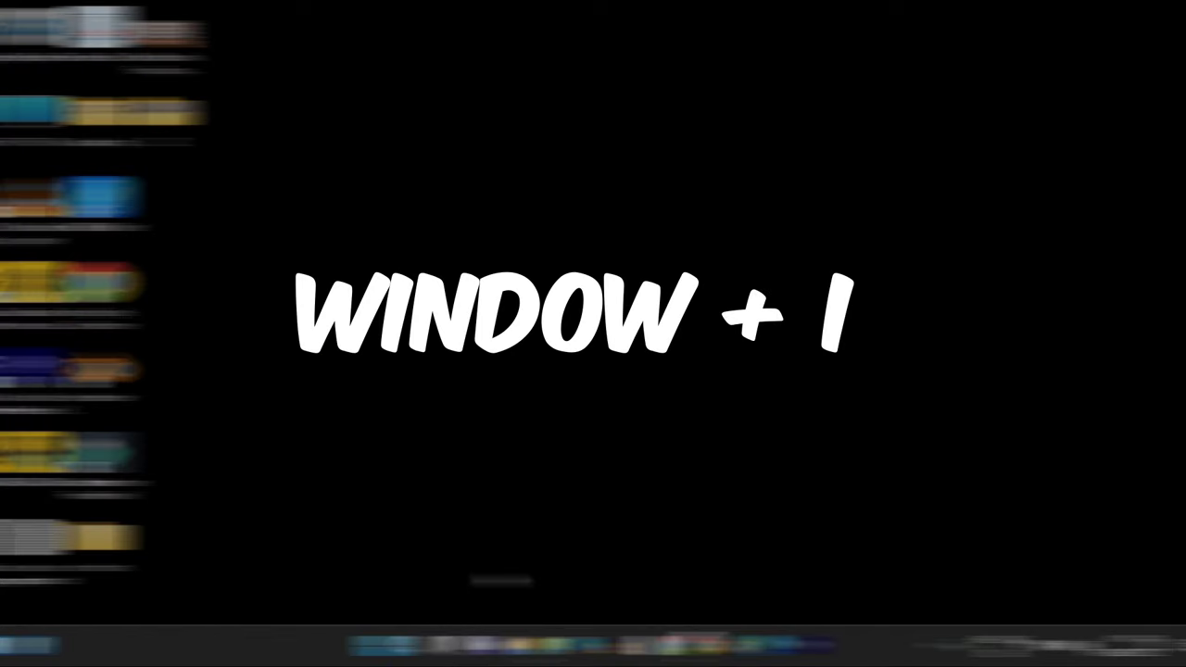
# Open Settings and turn off downloads from other PCs in the Delivery Optimization options of Windows Update.
pyautogui.press('super+i')
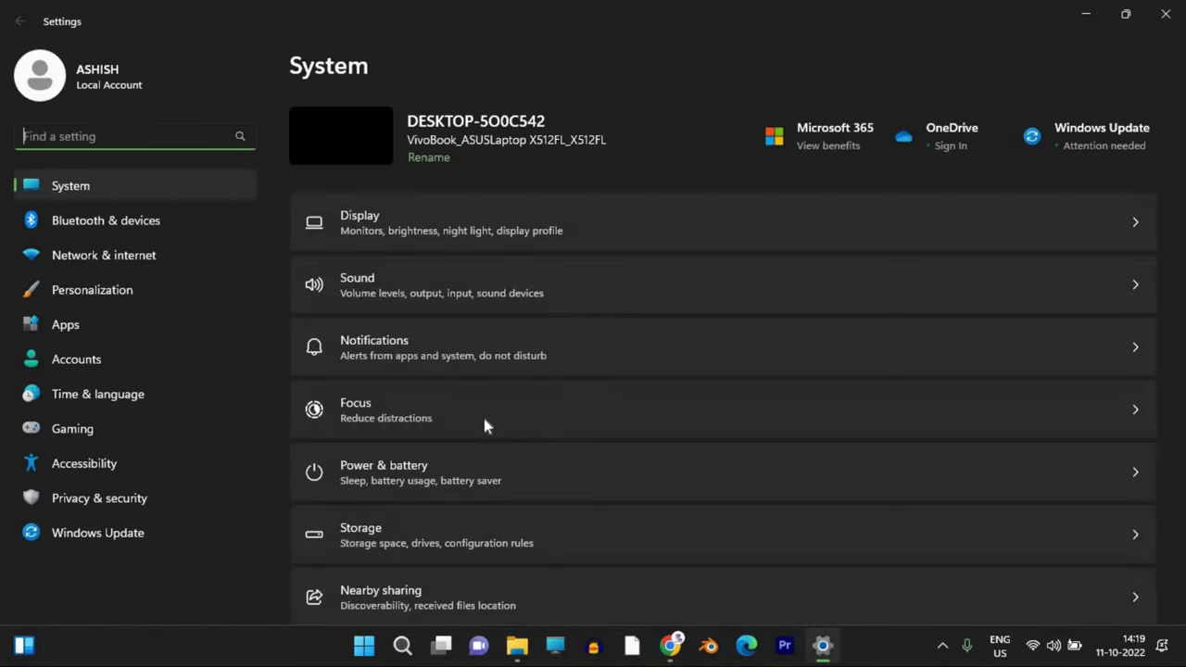
pyautogui.click(111, 533)
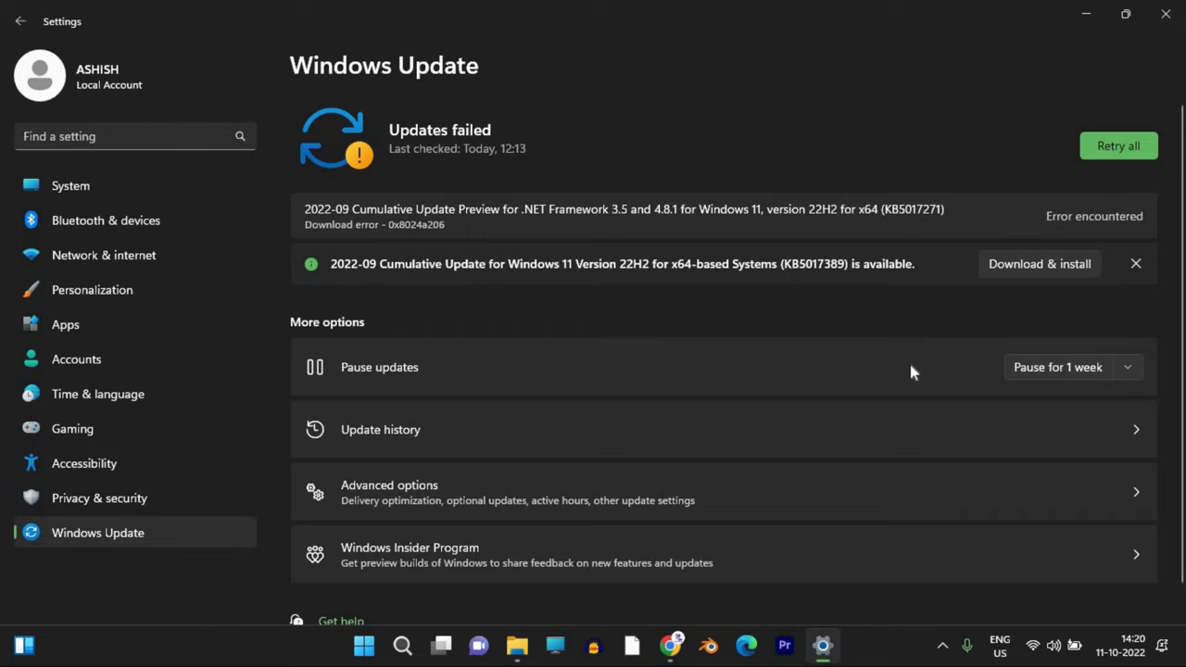
pyautogui.click(443, 477)
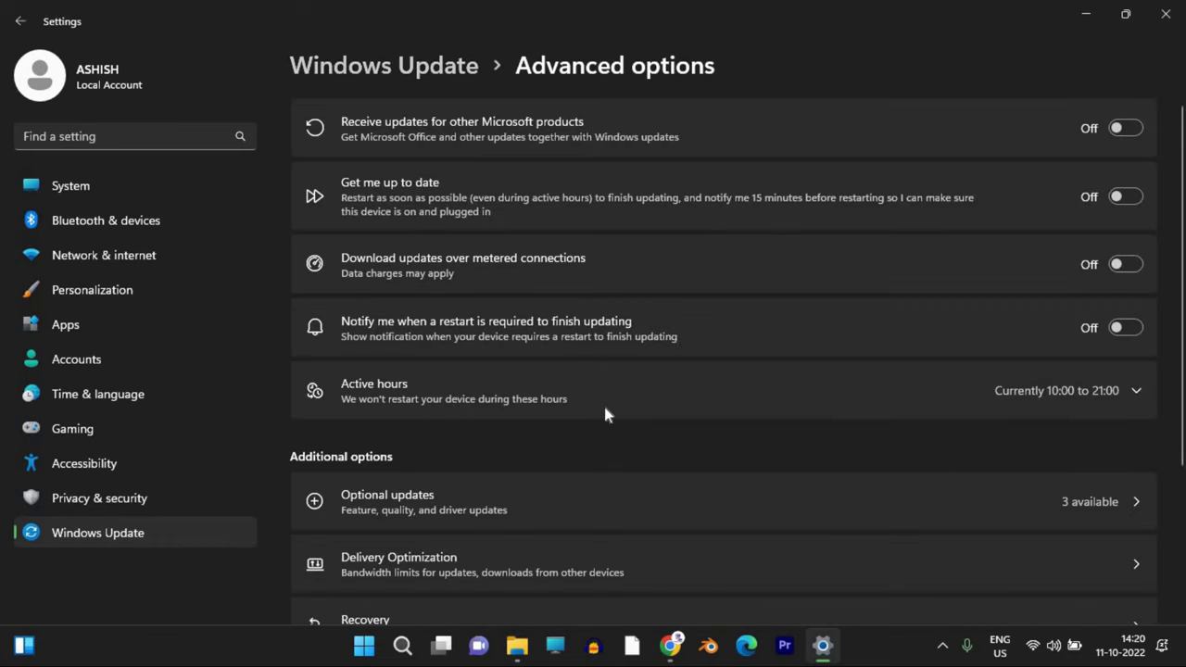
pyautogui.scroll(-1, 550, 414)
pyautogui.scroll(1, 432, 369)
pyautogui.scroll(-2, 436, 381)
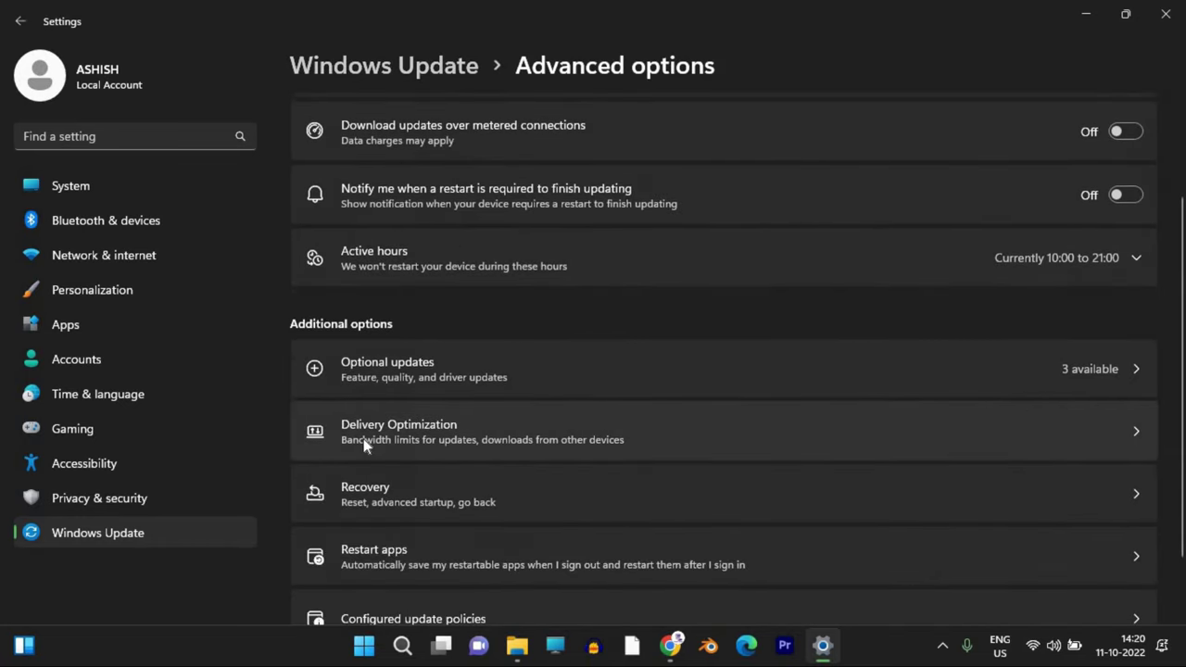
pyautogui.click(449, 434)
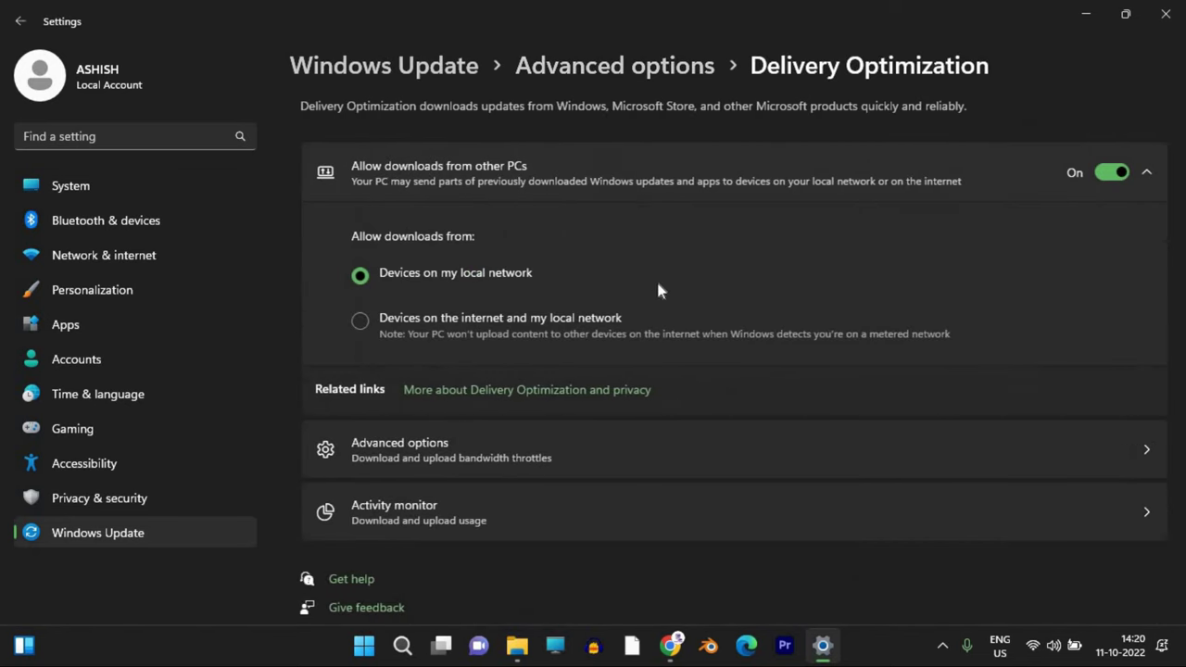
pyautogui.click(1104, 172)
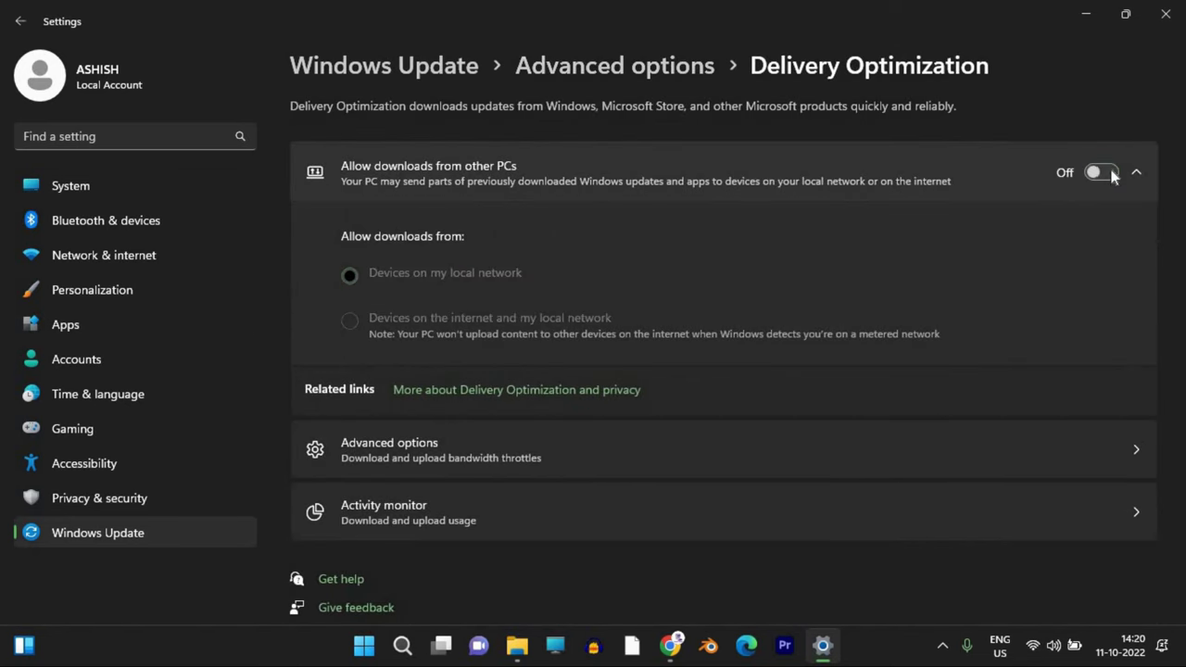
pyautogui.click(1100, 173)
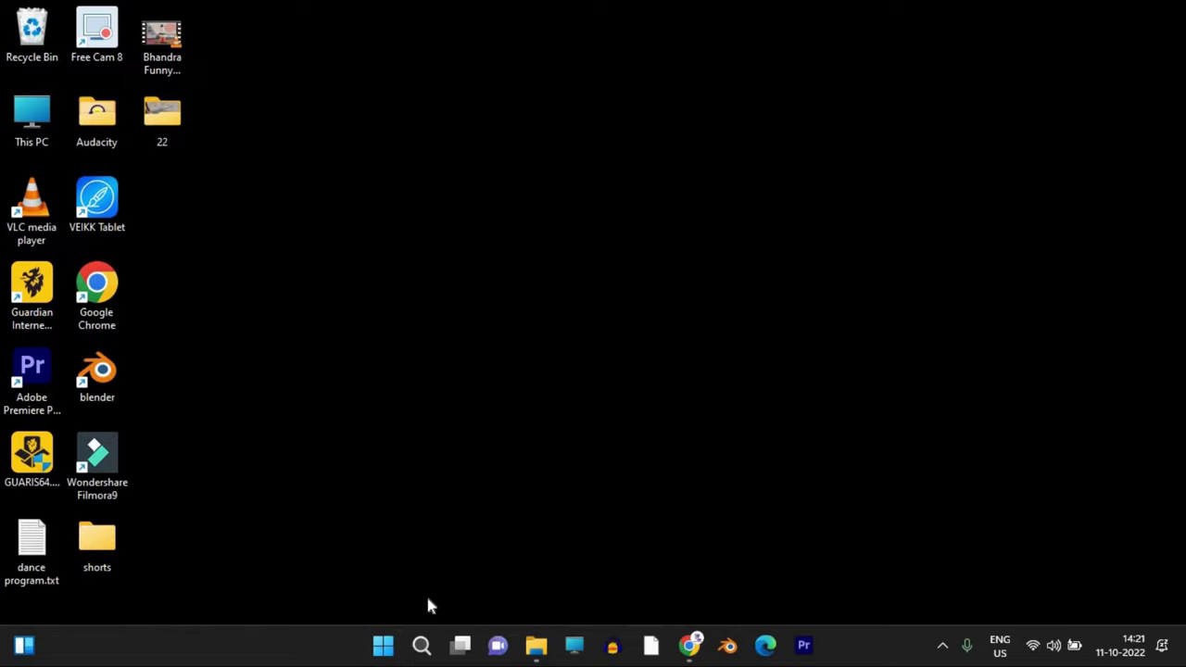
# Open Settings again and bring up the list of installed apps.
pyautogui.press('super+i')
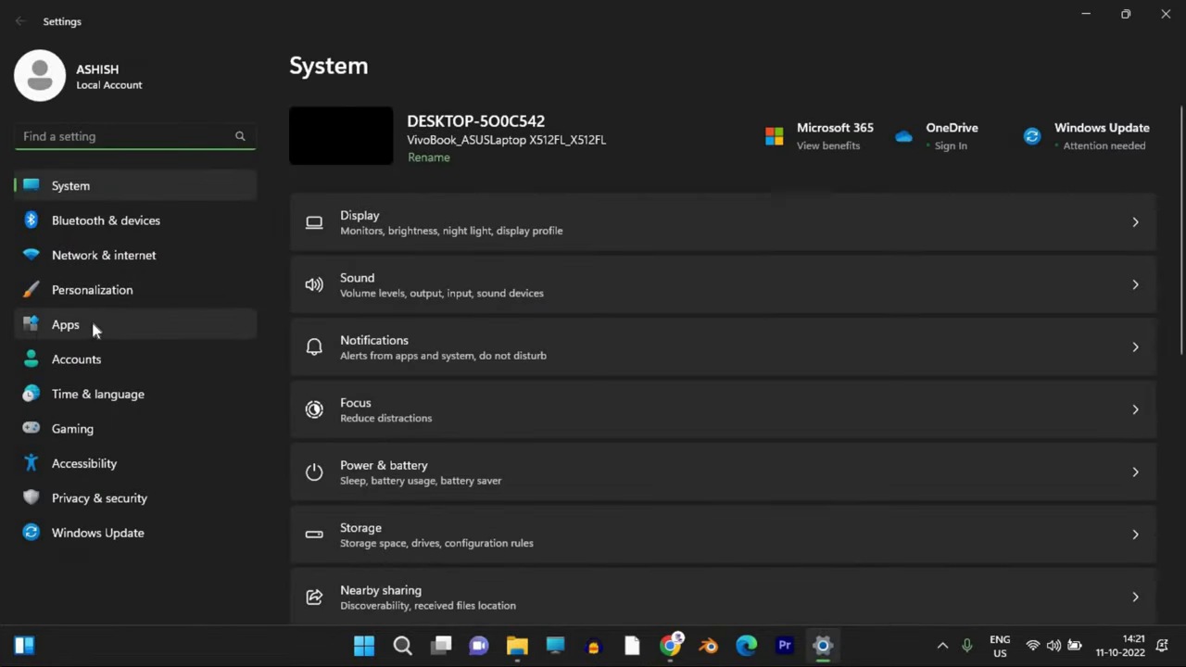
pyautogui.click(33, 326)
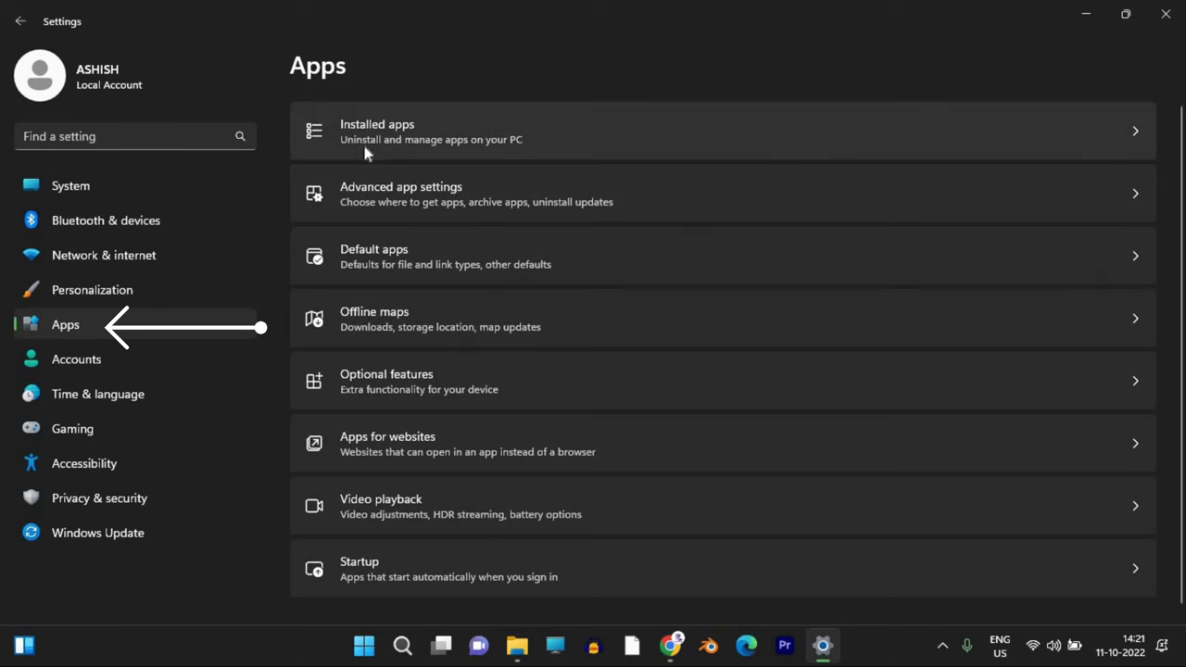
pyautogui.click(479, 122)
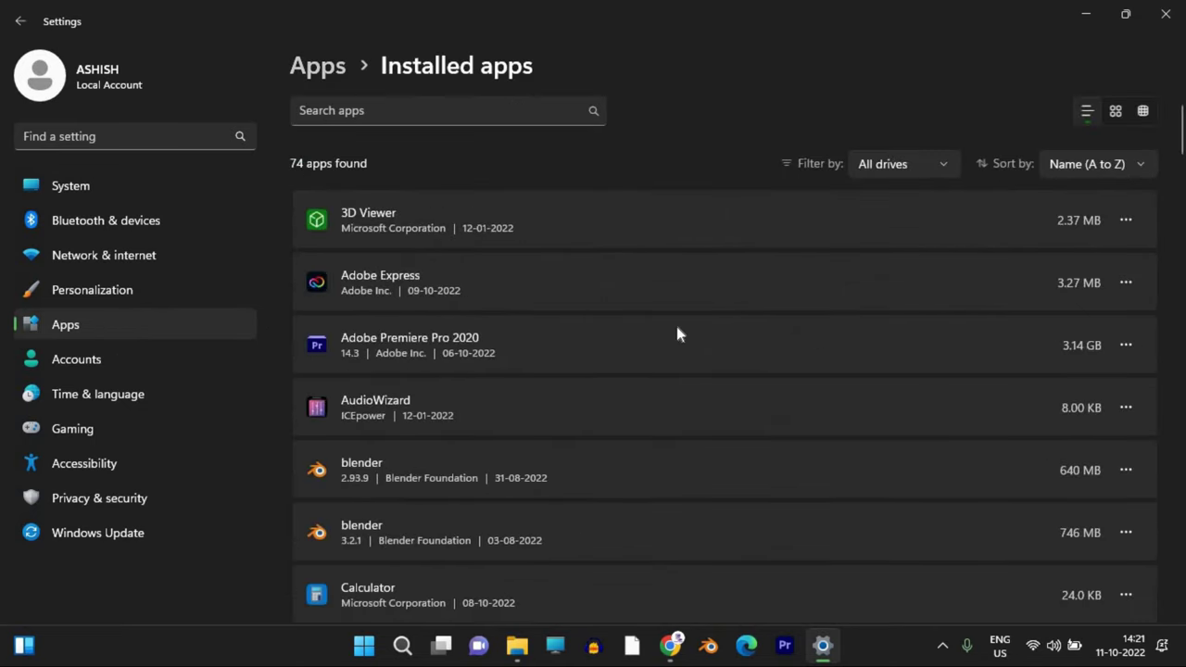
pyautogui.scroll(-2, 644, 423)
pyautogui.scroll(1, 646, 426)
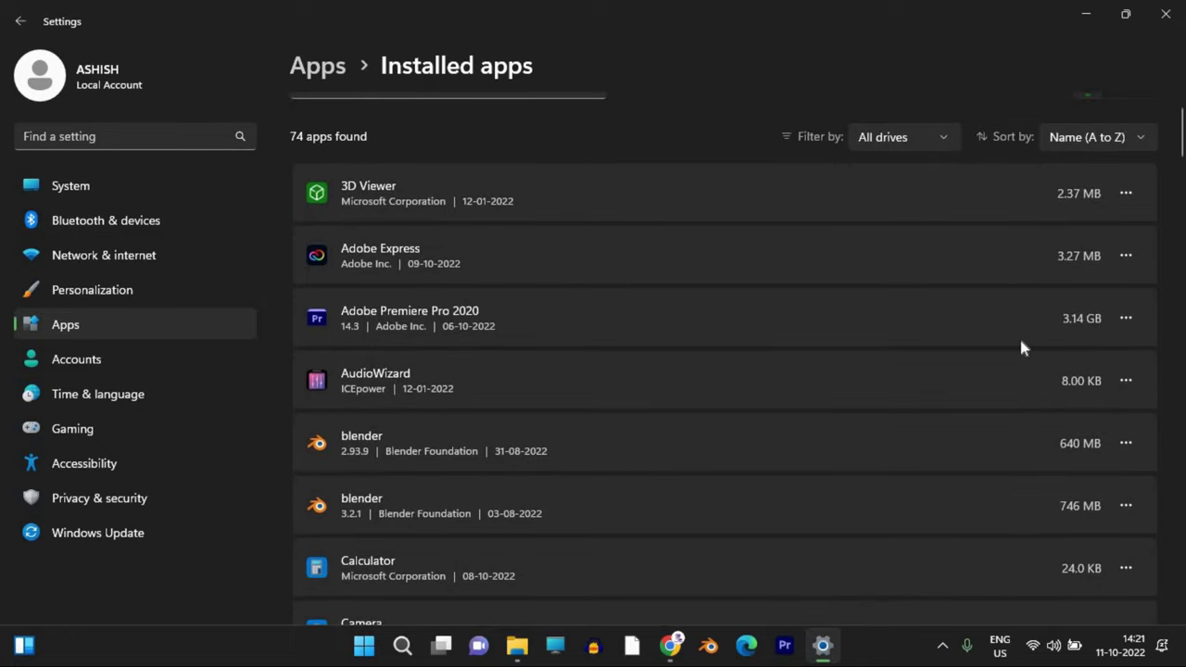
# Open the advanced options of Adobe Express, review its terminate, repair, reset and uninstall choices, and close Settings.
pyautogui.click(1125, 317)
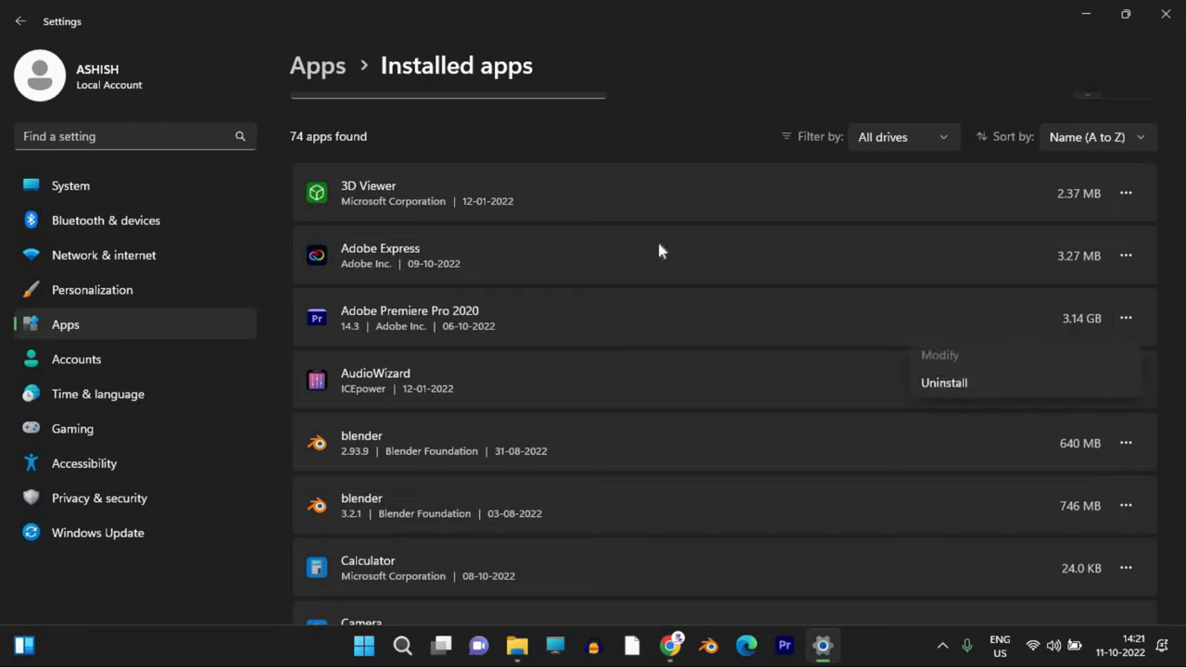
pyautogui.click(1126, 257)
pyautogui.click(1126, 256)
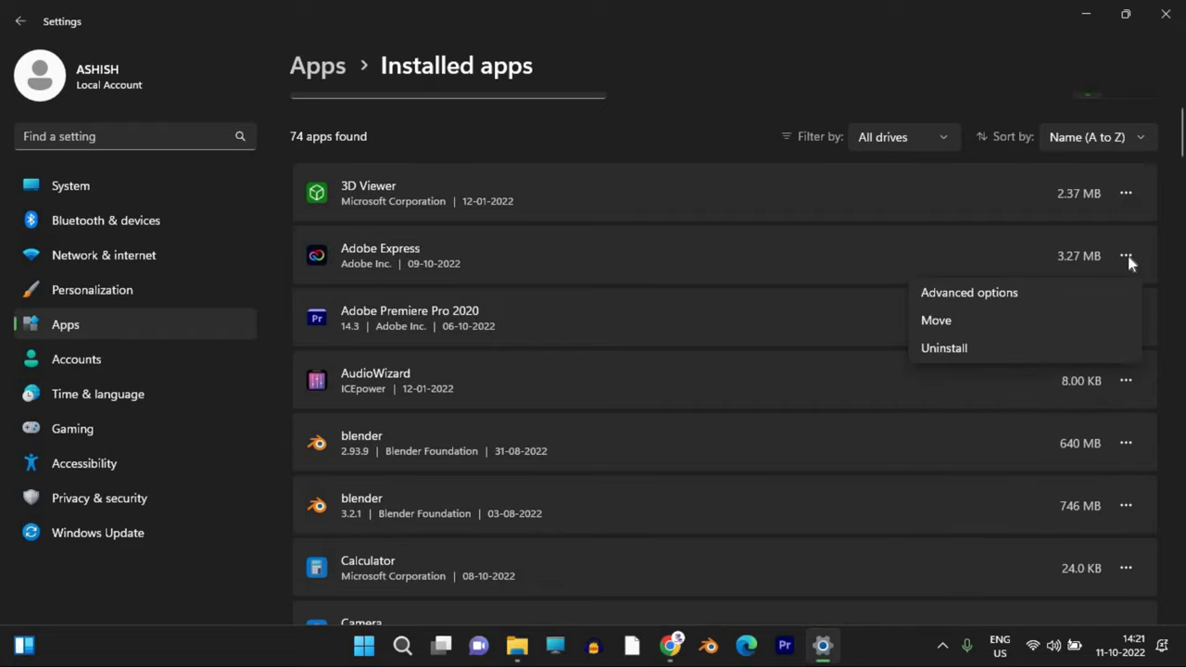
pyautogui.click(995, 296)
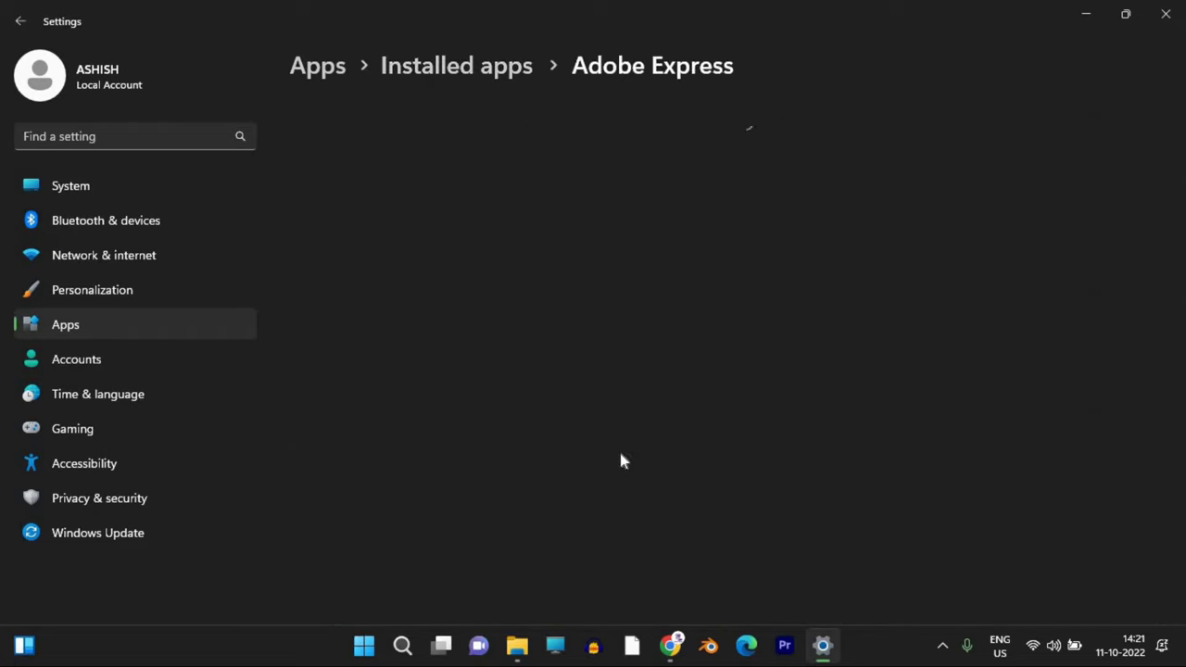
pyautogui.scroll(-3, 476, 429)
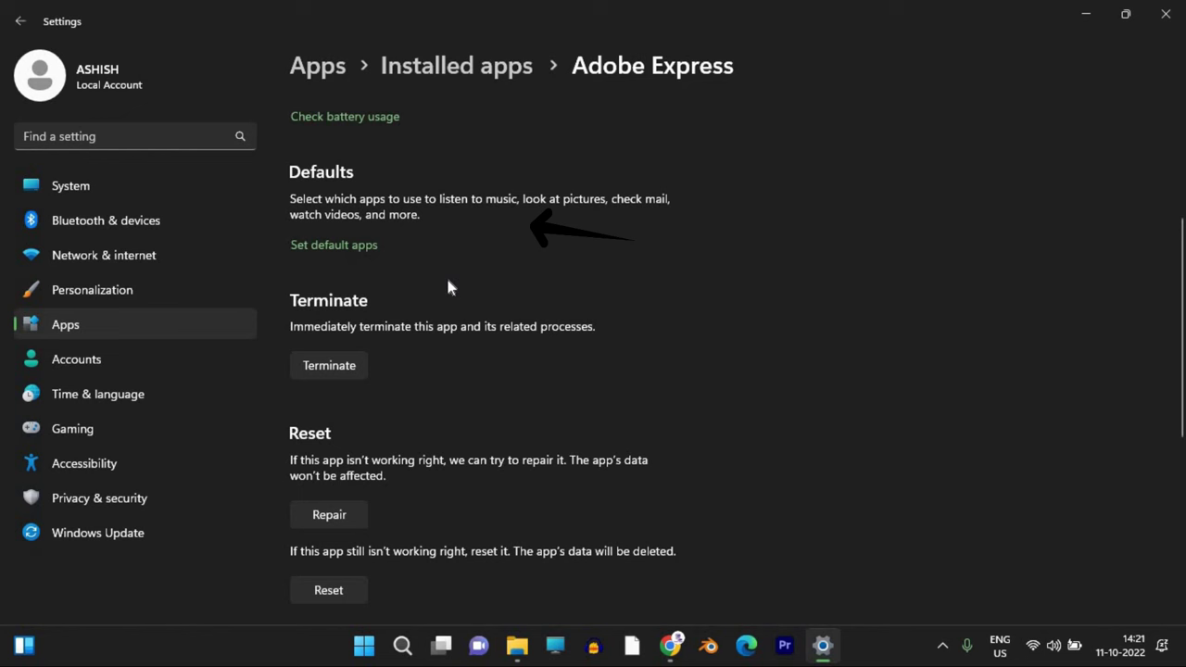
pyautogui.scroll(-5, 483, 383)
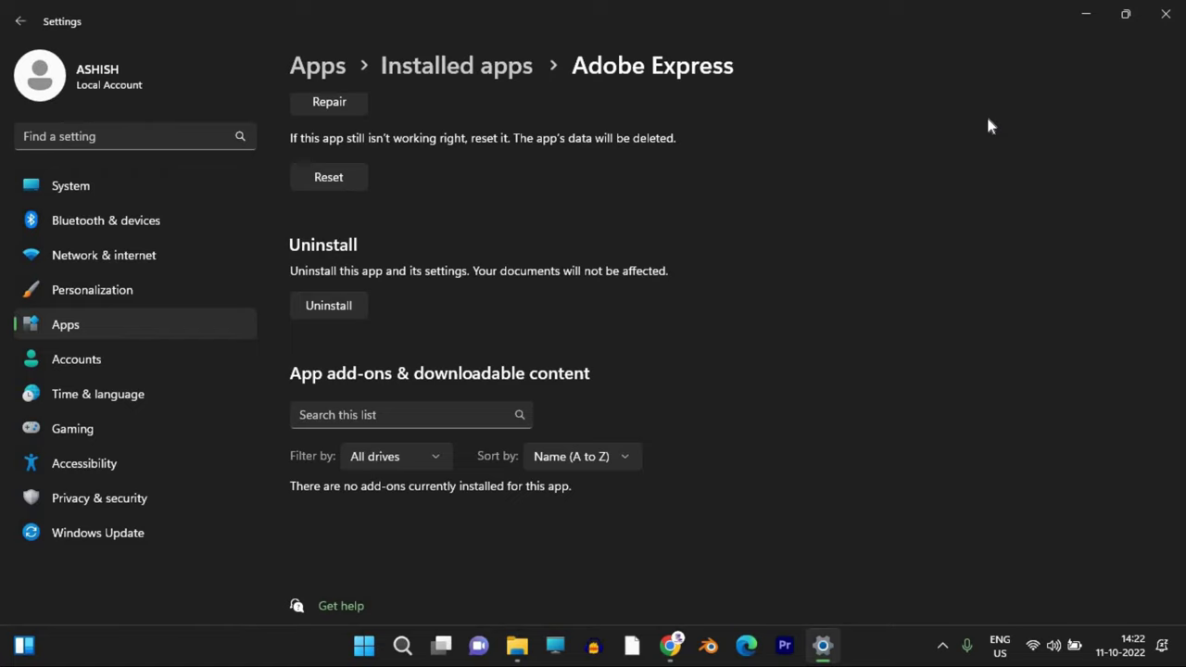
pyautogui.hotkey('alt', 'F4')
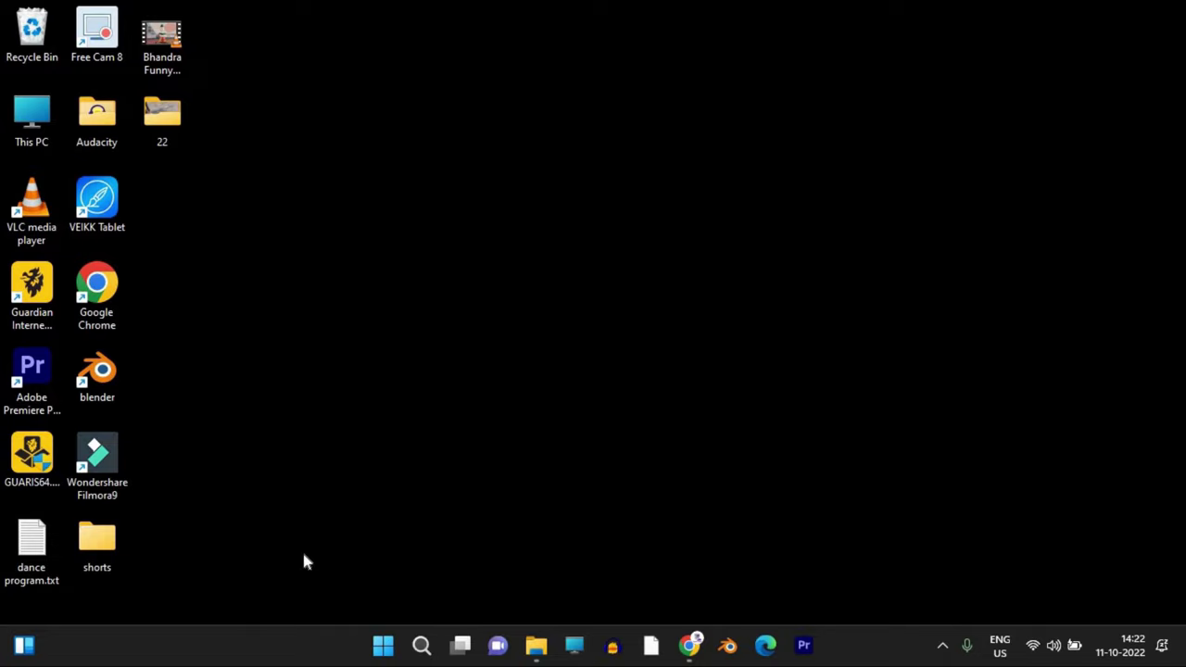
# Open Settings and bring up the Diagnostics & feedback options under Privacy & security.
pyautogui.press('super+i')
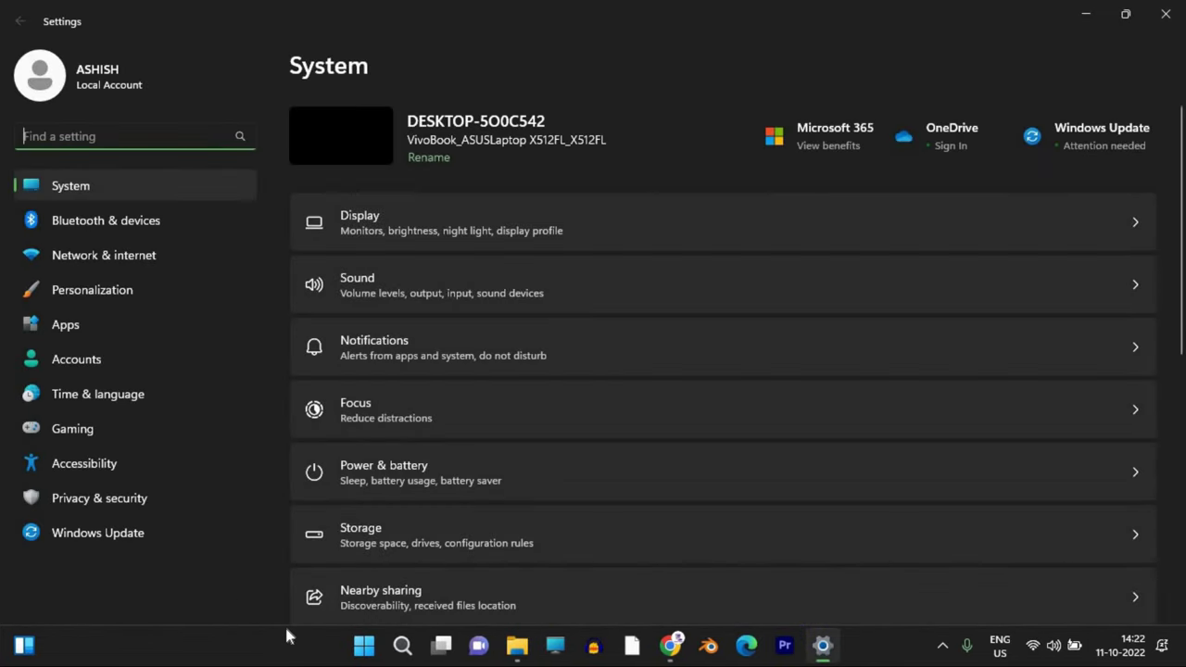
pyautogui.click(364, 646)
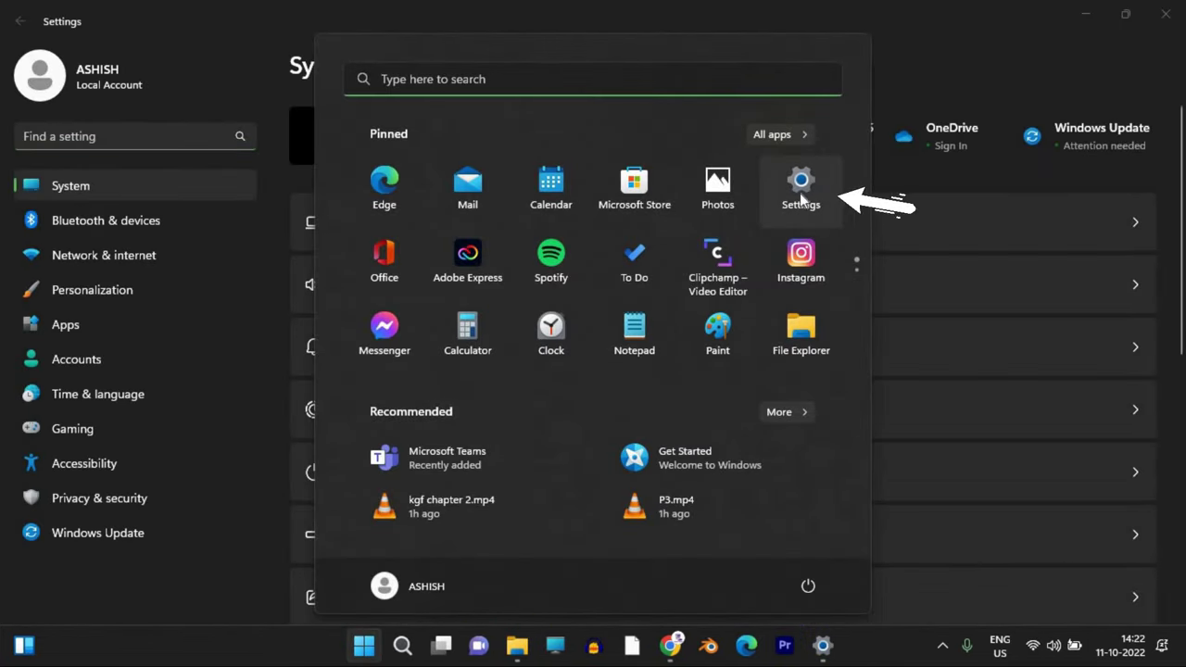
pyautogui.click(800, 183)
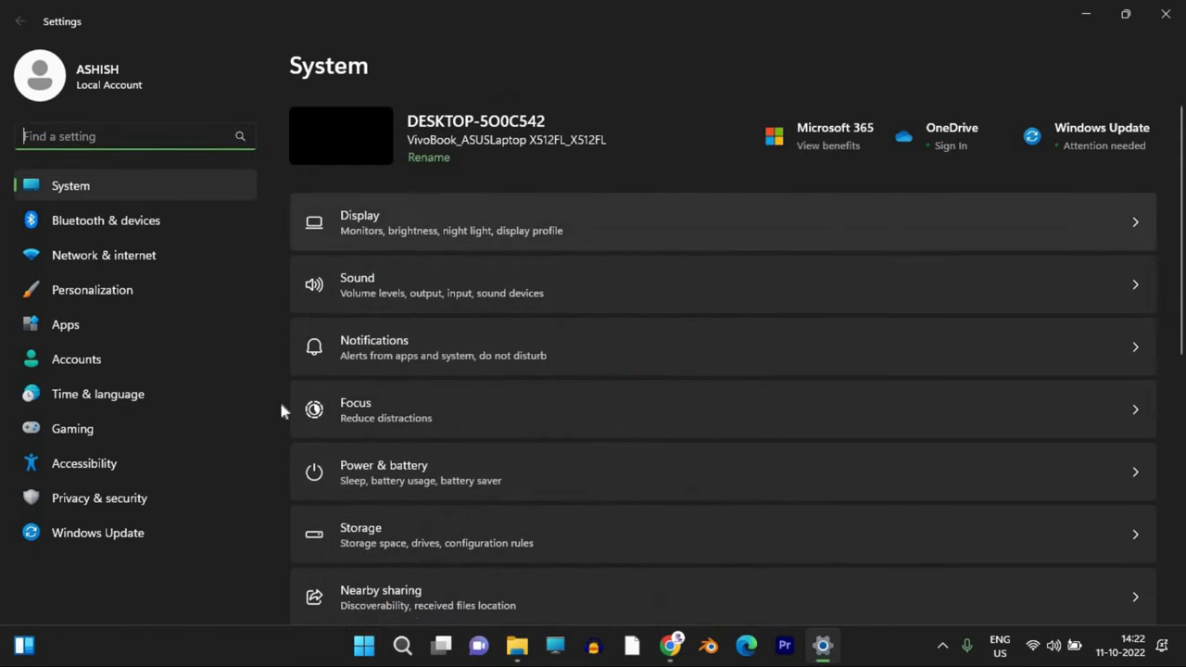
pyautogui.click(92, 500)
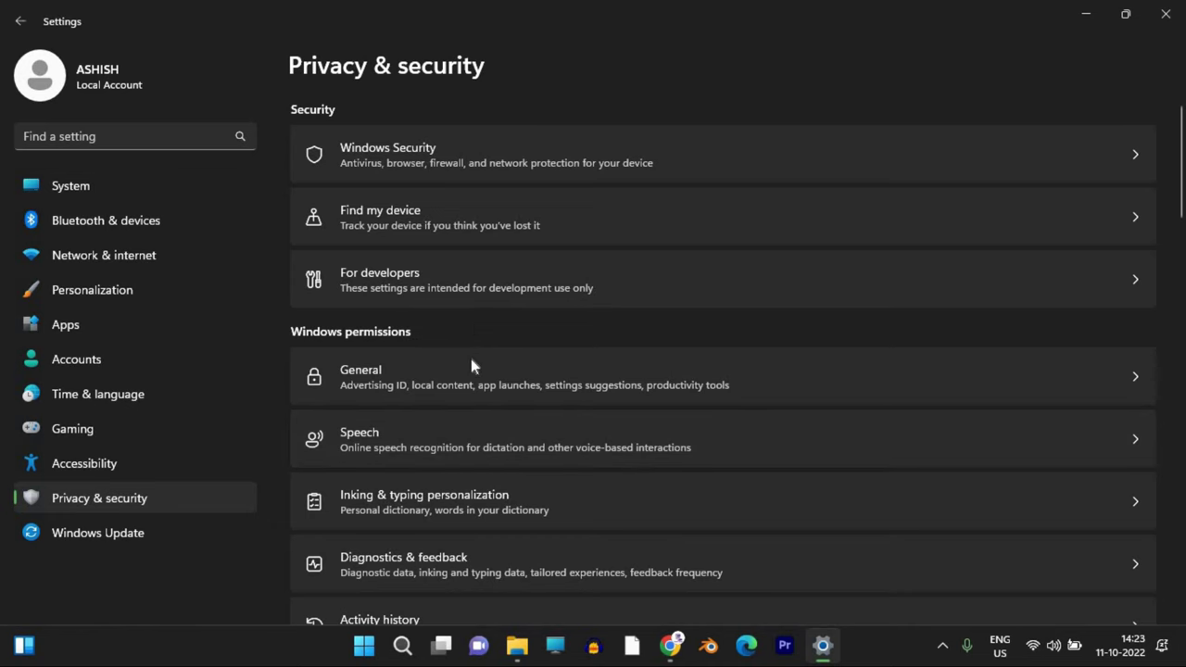
pyautogui.scroll(-3, 399, 389)
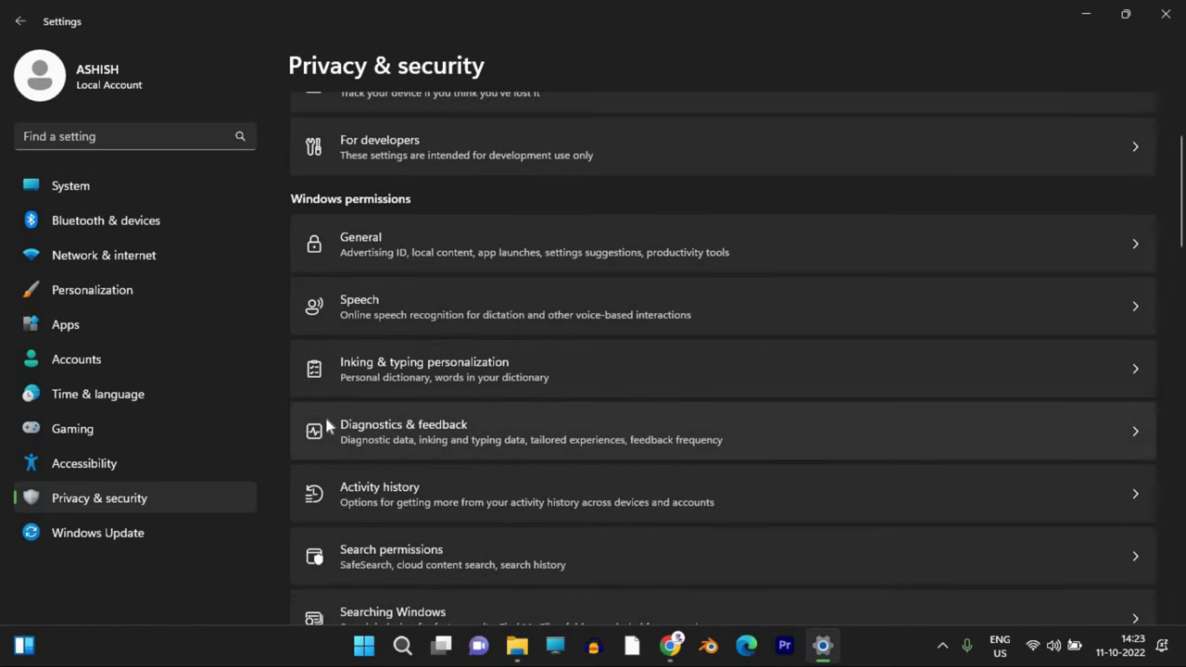
pyautogui.click(502, 430)
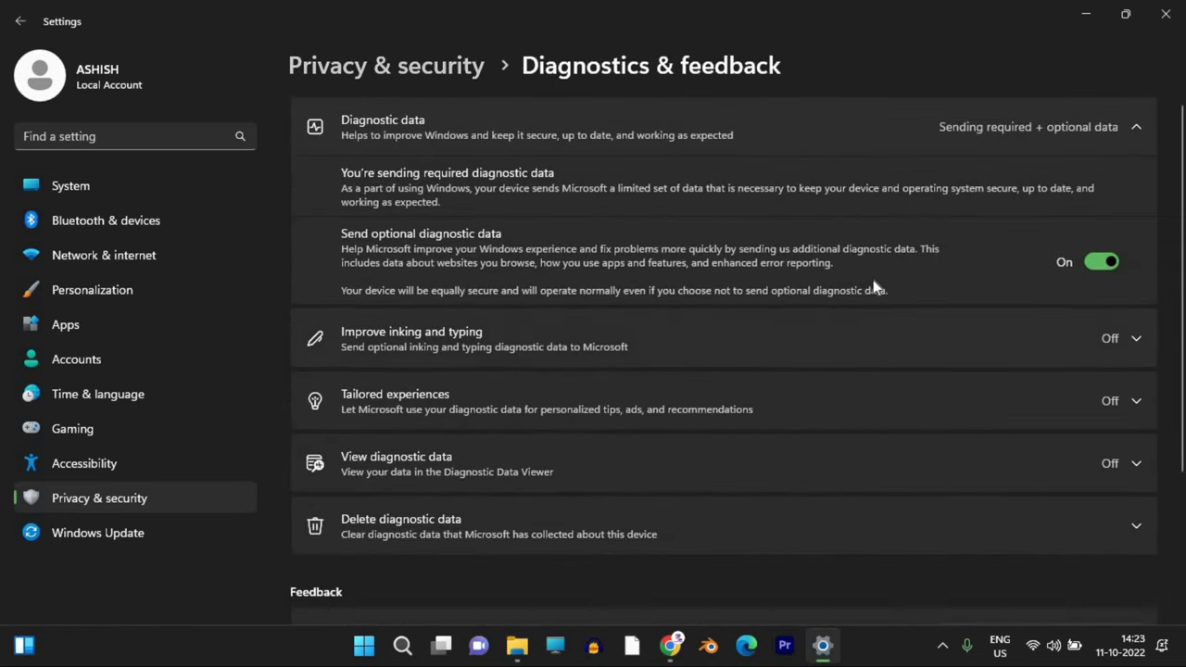
# Turn off sending optional diagnostic data to Microsoft and close Settings.
pyautogui.click(1102, 262)
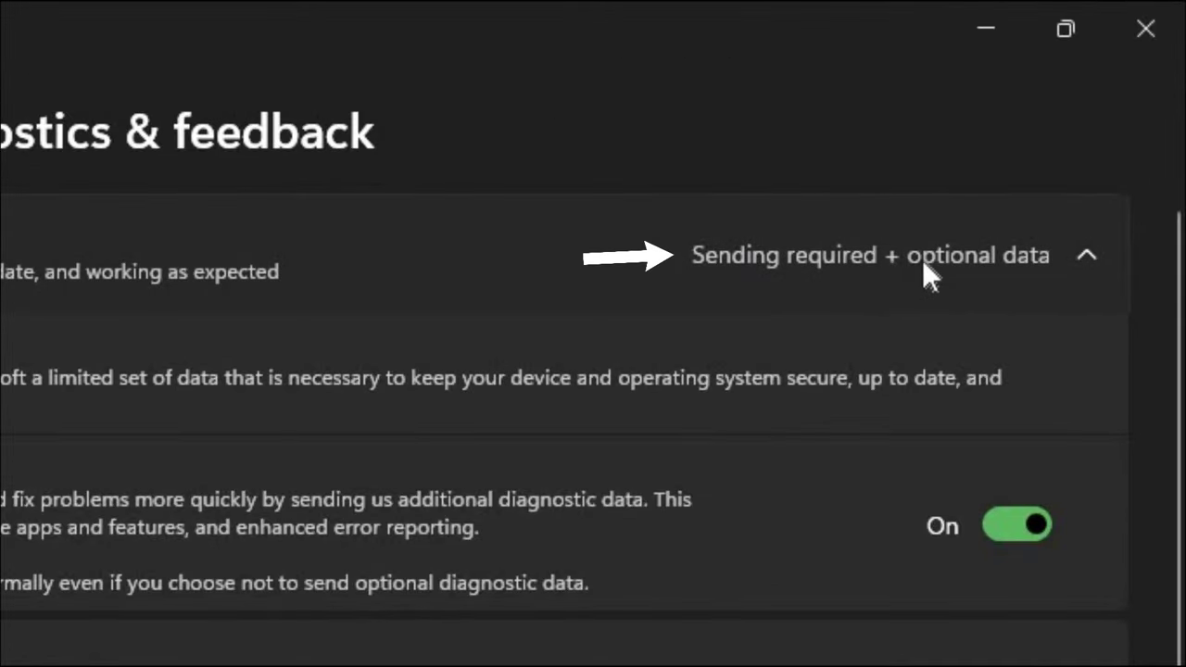
pyautogui.click(922, 260)
pyautogui.click(922, 260)
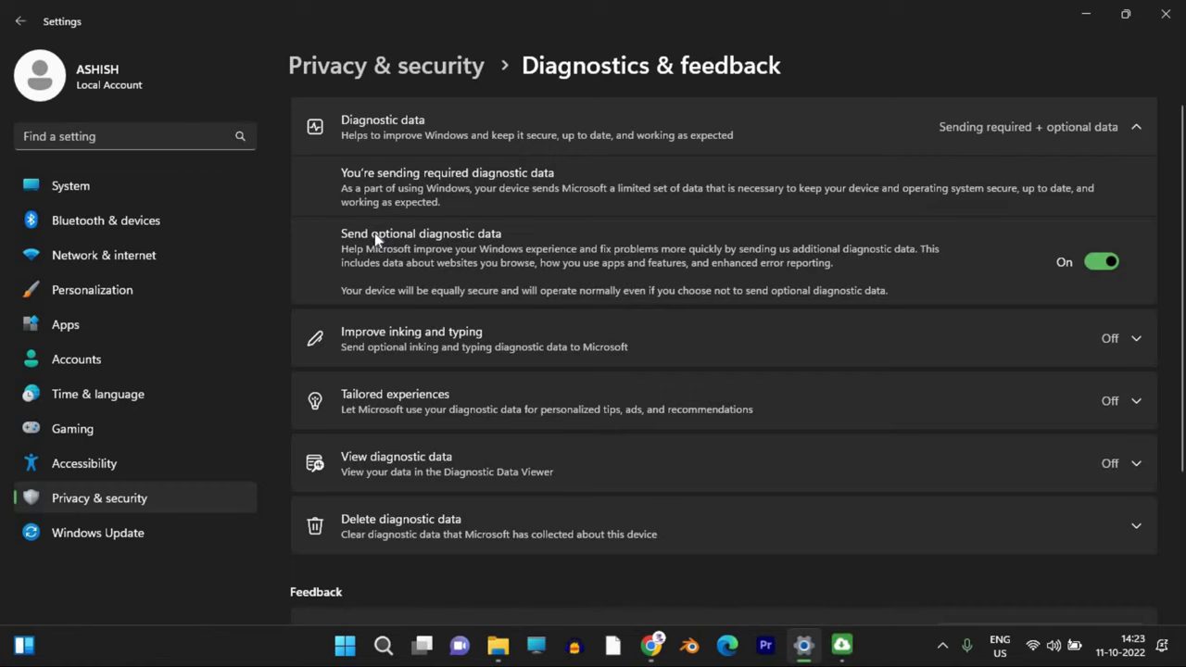
pyautogui.click(1093, 261)
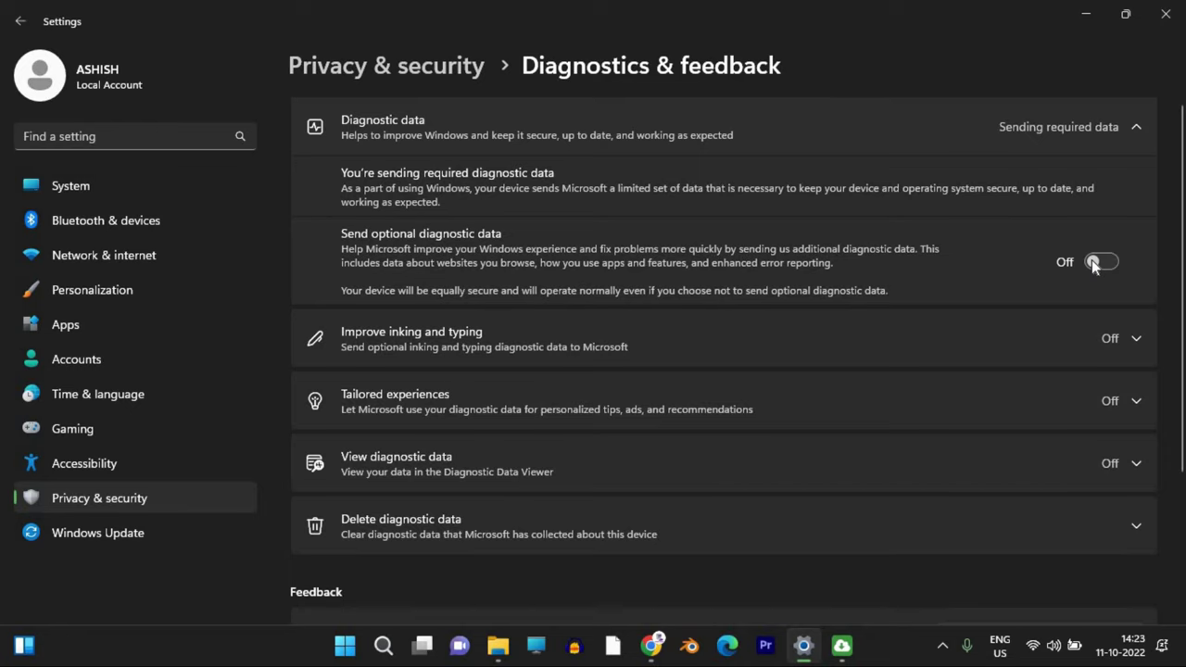
pyautogui.click(1165, 13)
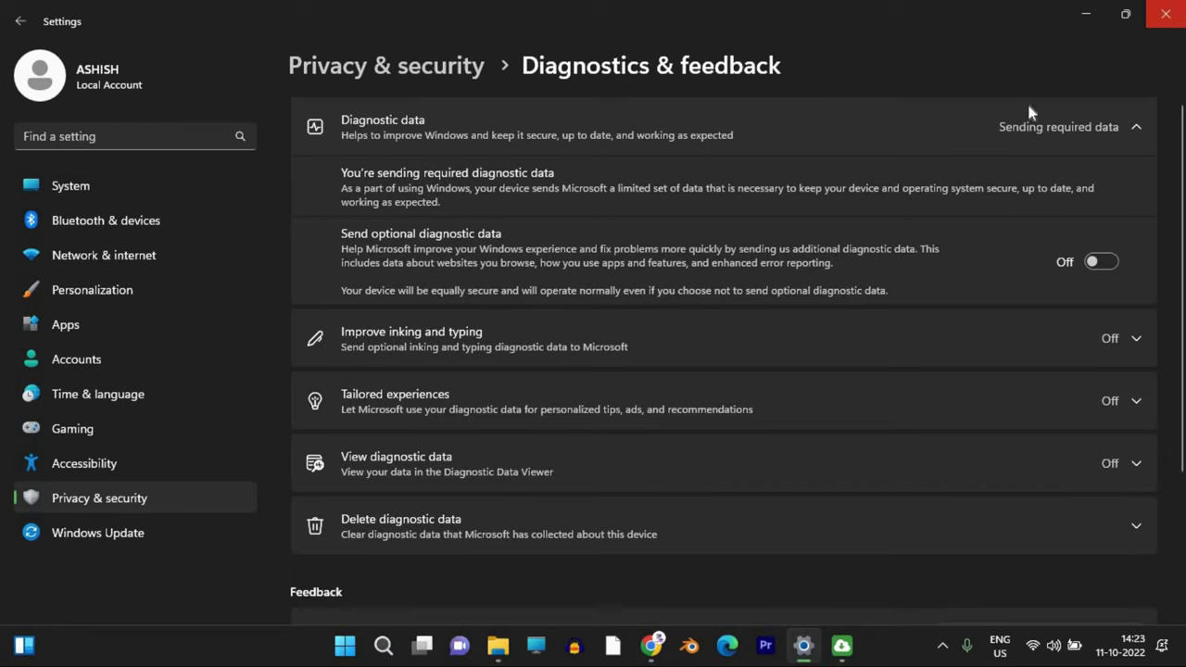
pyautogui.click(718, 448)
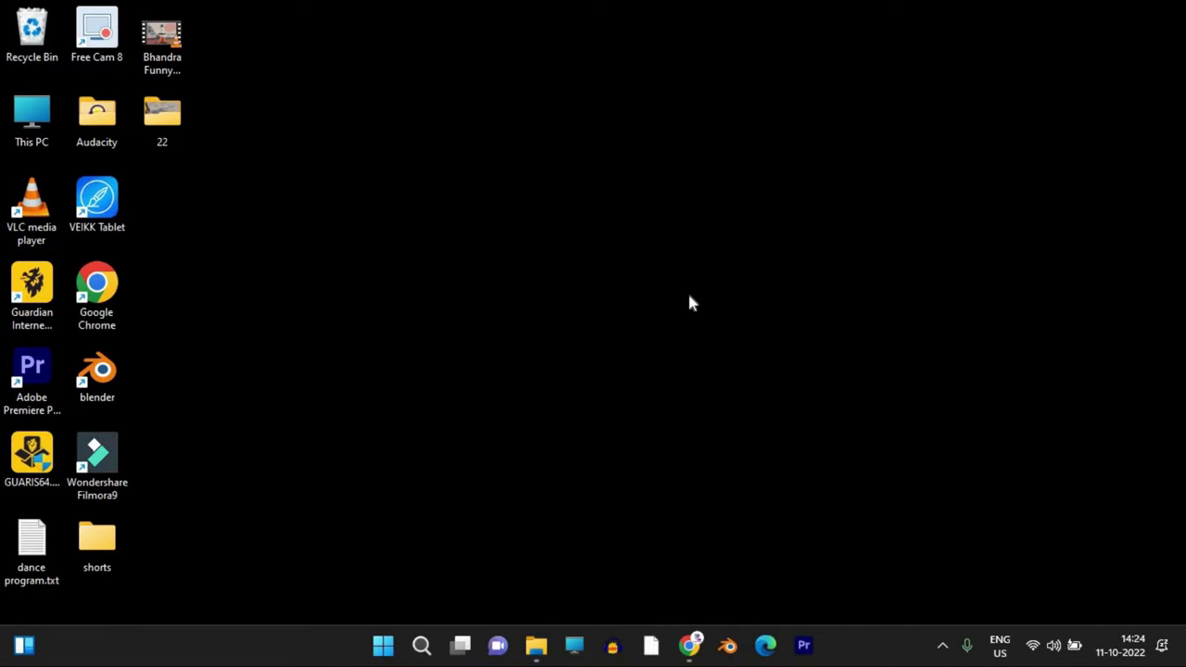
# Try to open the Group Policy editor by running gpedit.msc from the Run dialog, and dismiss the dialogs.
pyautogui.press('super+r')
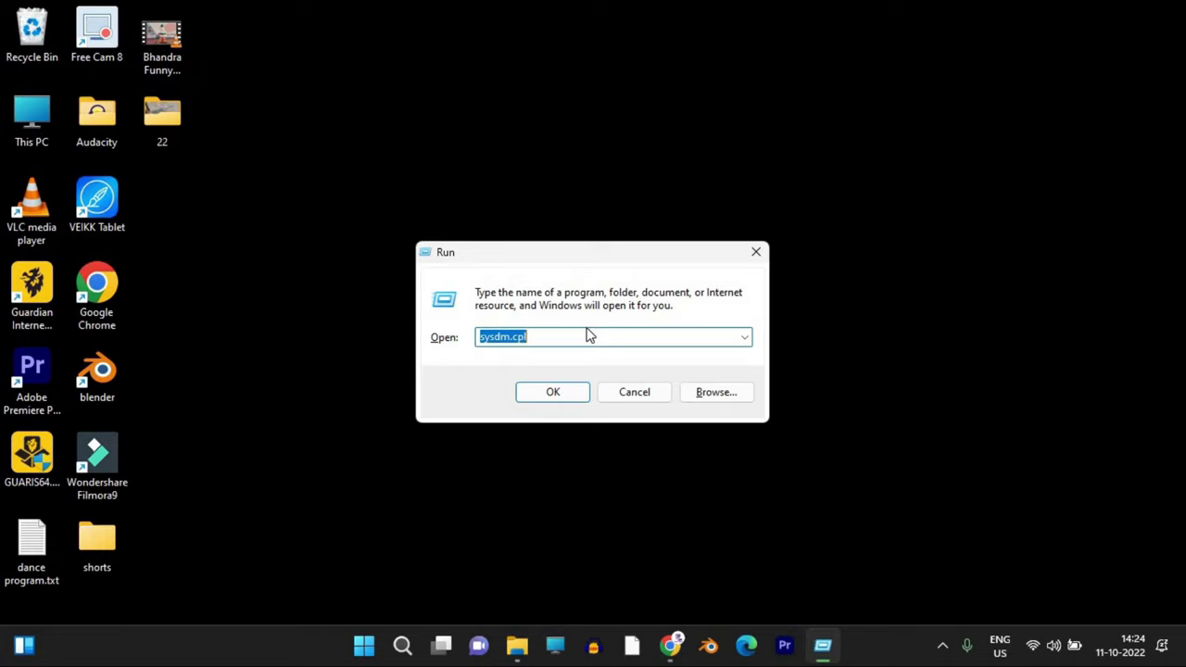
pyautogui.press('BackSpace')
pyautogui.write('g')
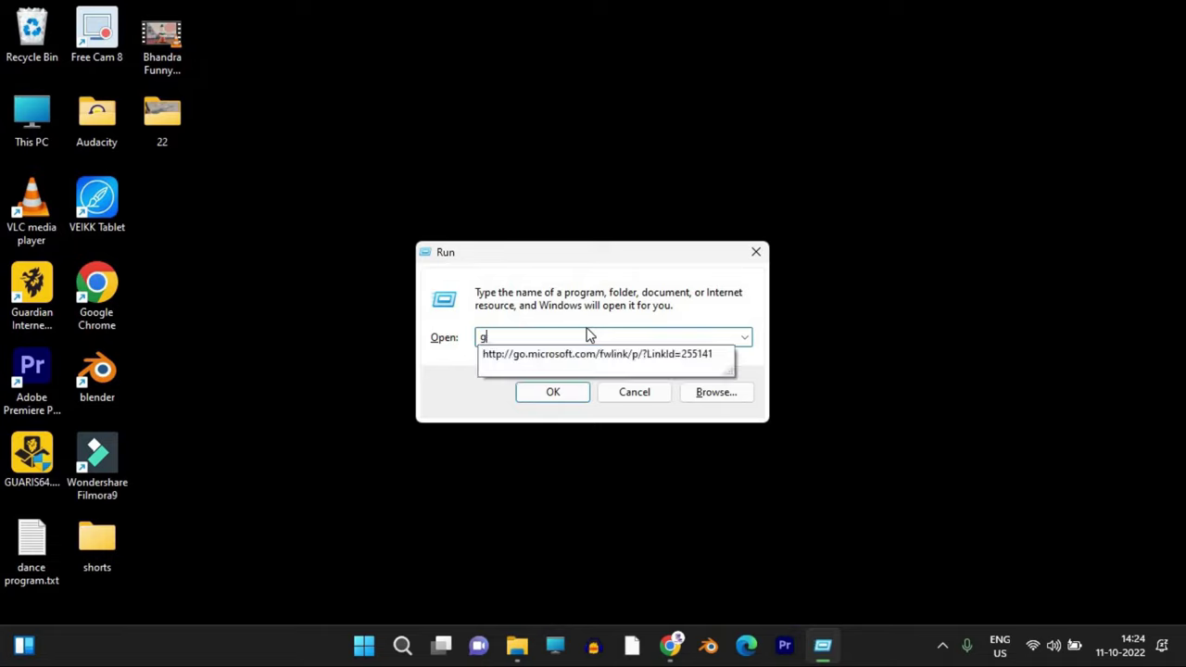
pyautogui.write('pedit')
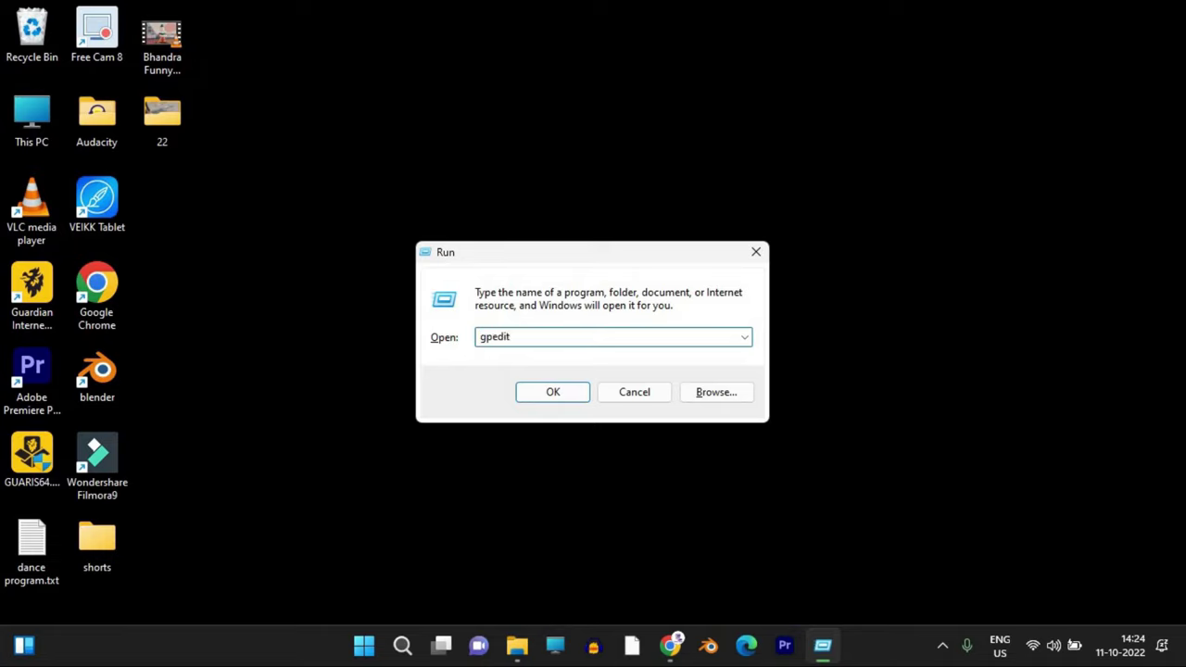
pyautogui.write('.msc')
pyautogui.press('Return')
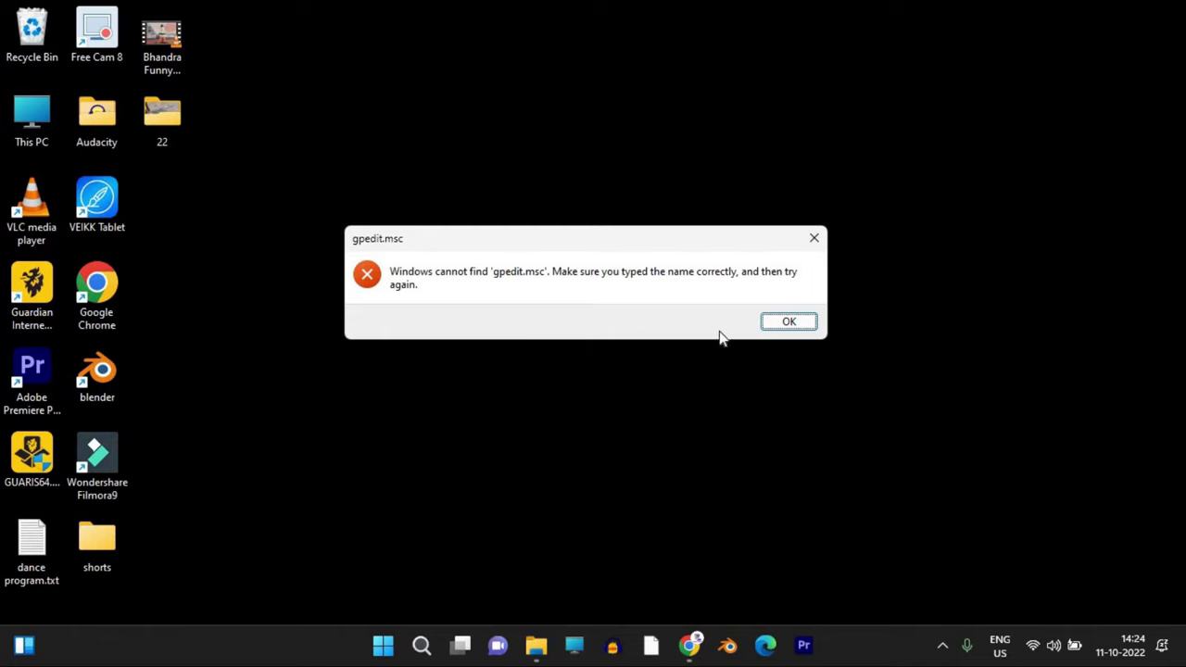
pyautogui.click(788, 322)
pyautogui.click(633, 391)
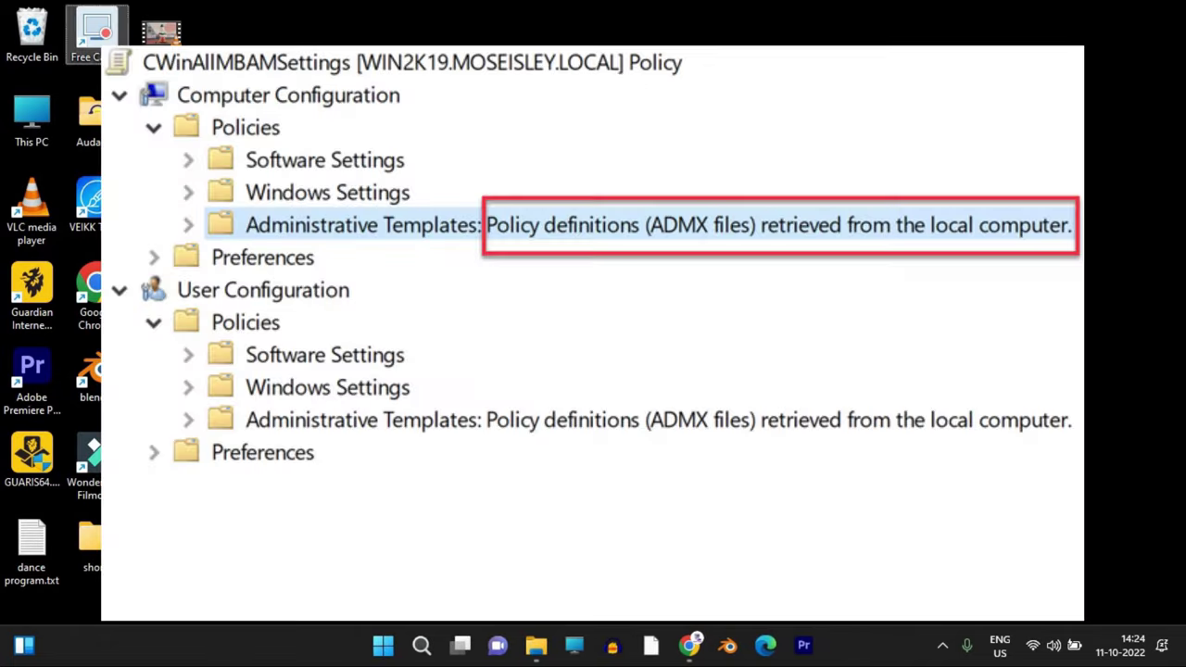